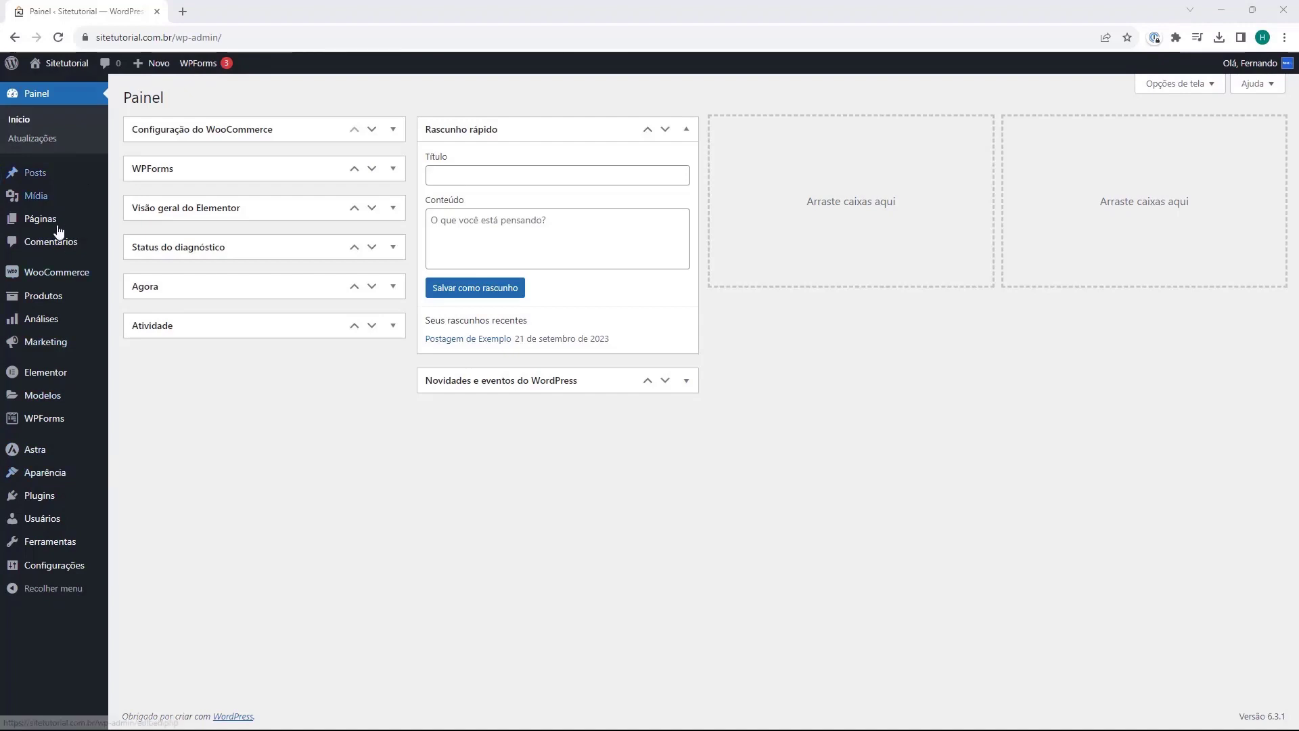
- Install and activate the Darven Múltiplos Preços Informativos plugin, found by searching new plugins for "darven"
mouse_move(37, 508)
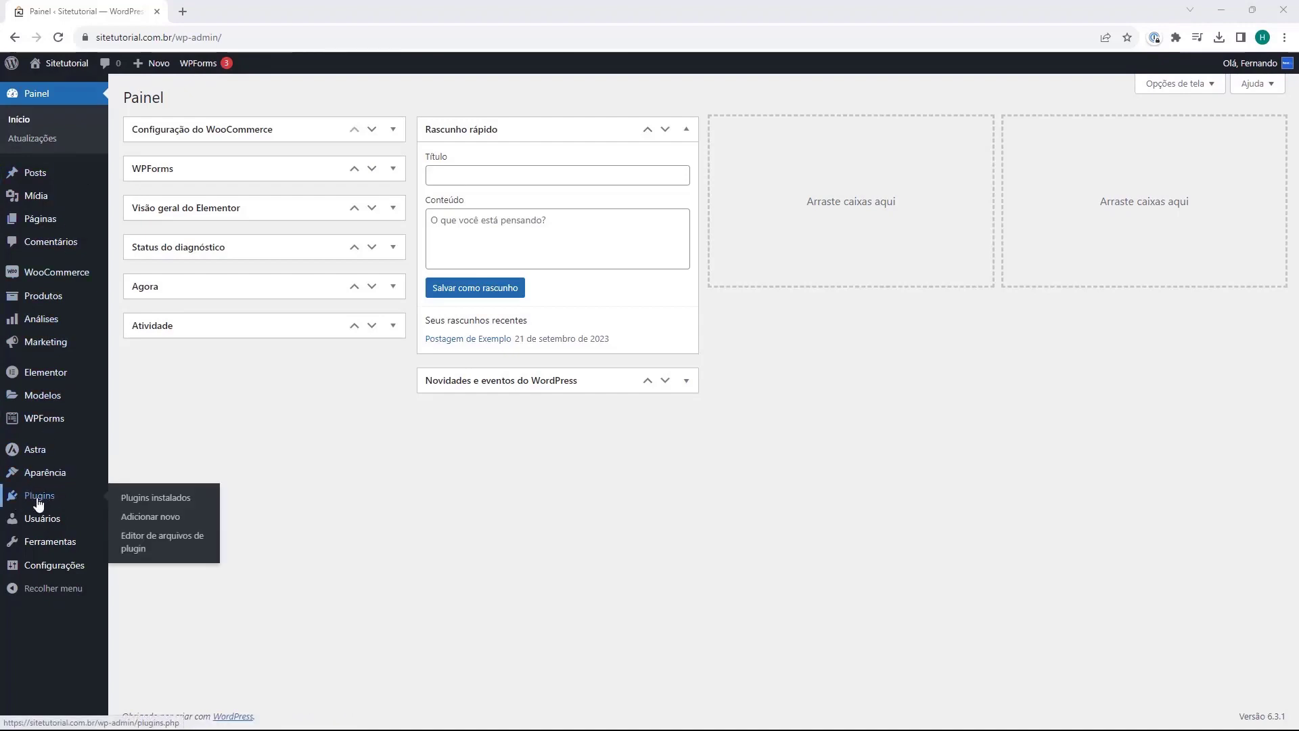
left_click(38, 502)
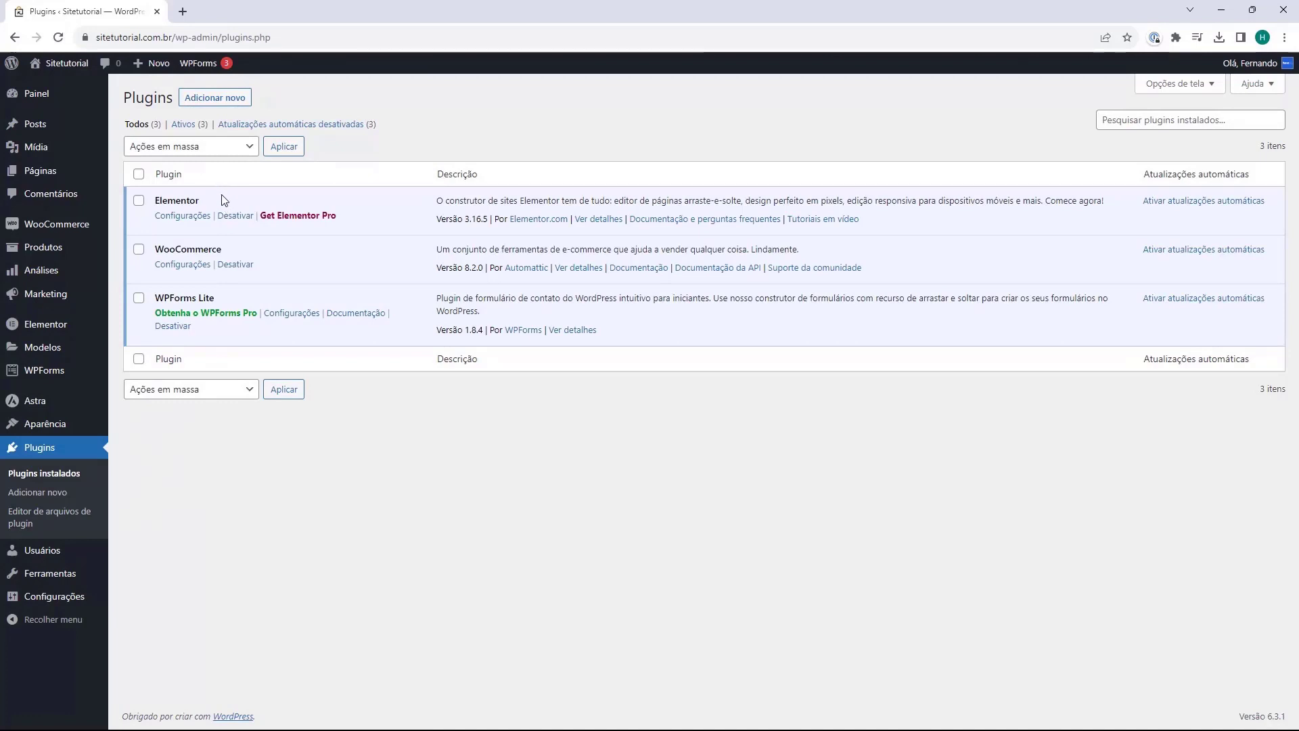
left_click(208, 106)
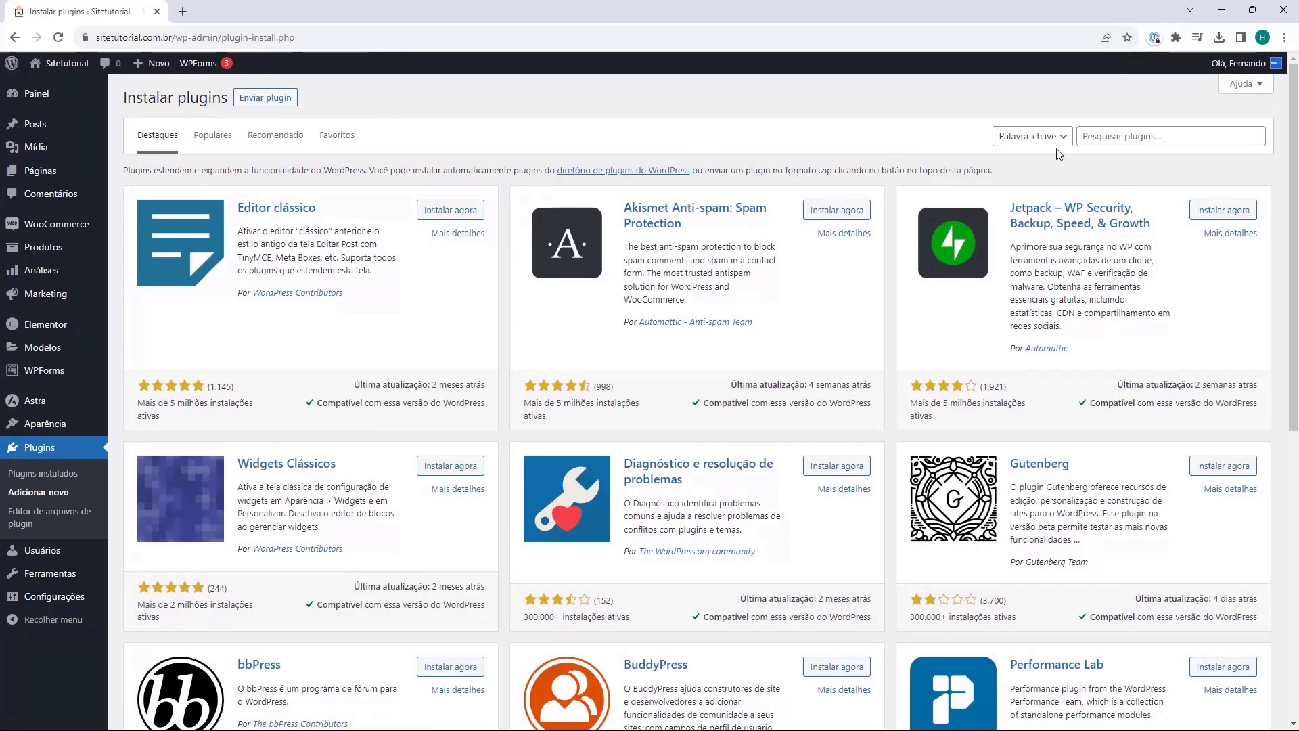
left_click(1094, 142)
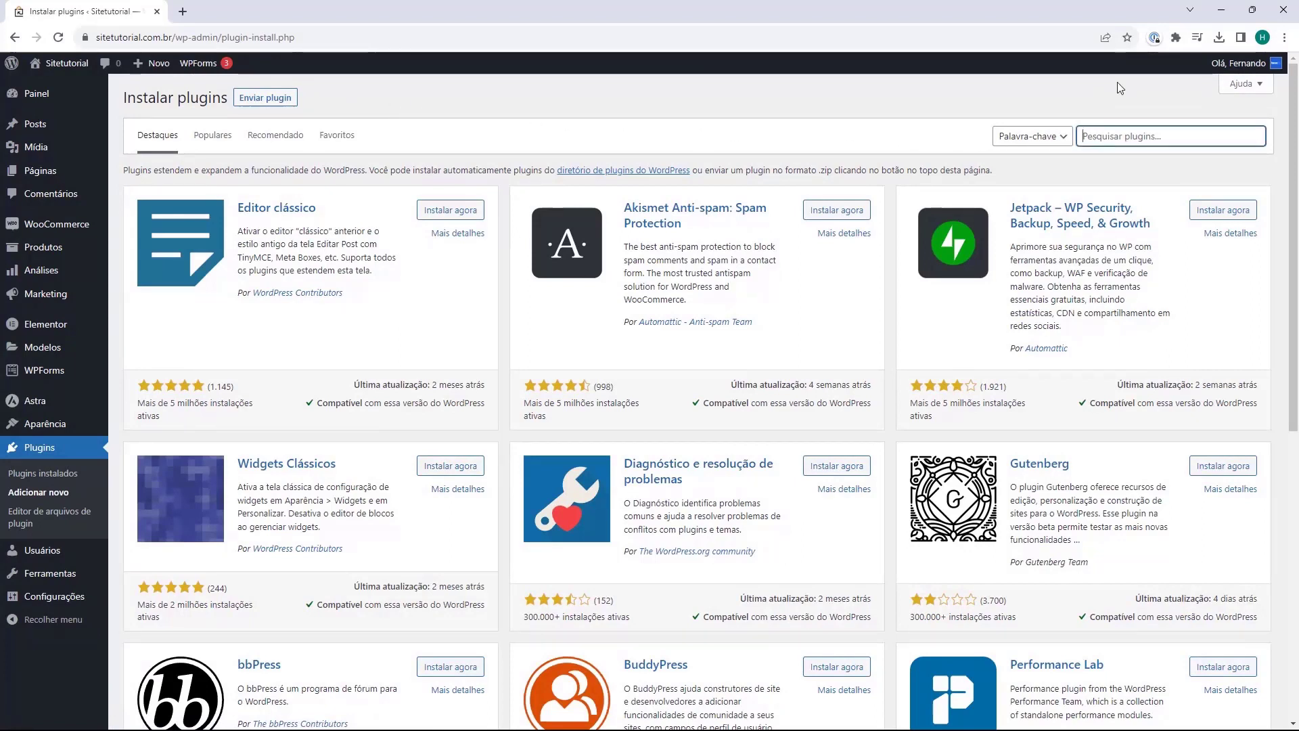
type("darven")
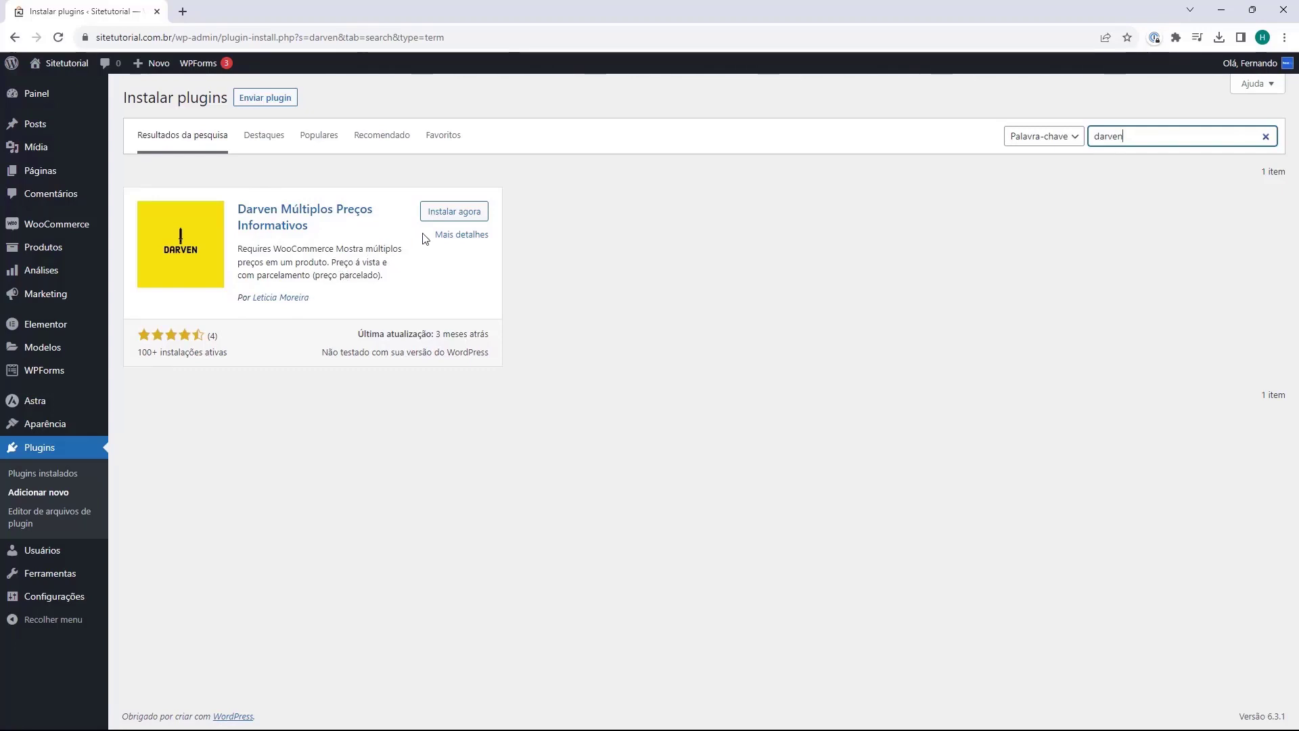
left_click(453, 214)
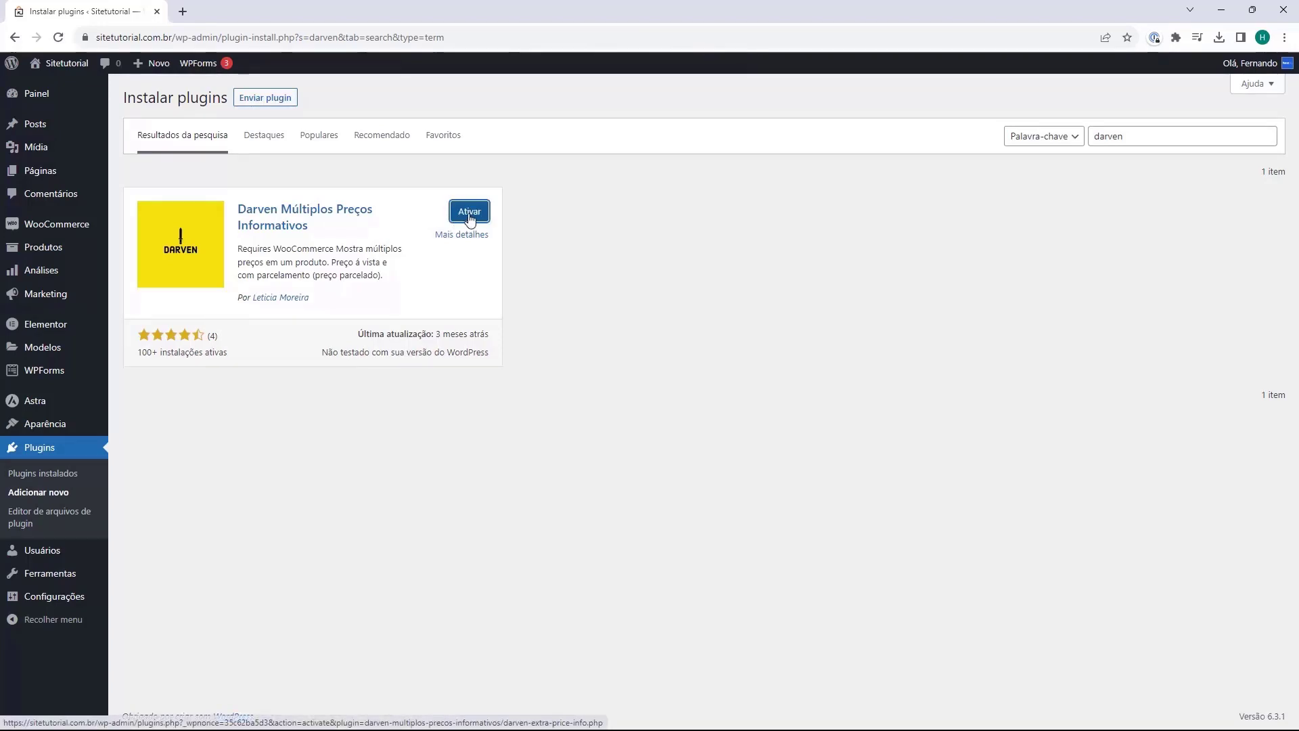
left_click(469, 213)
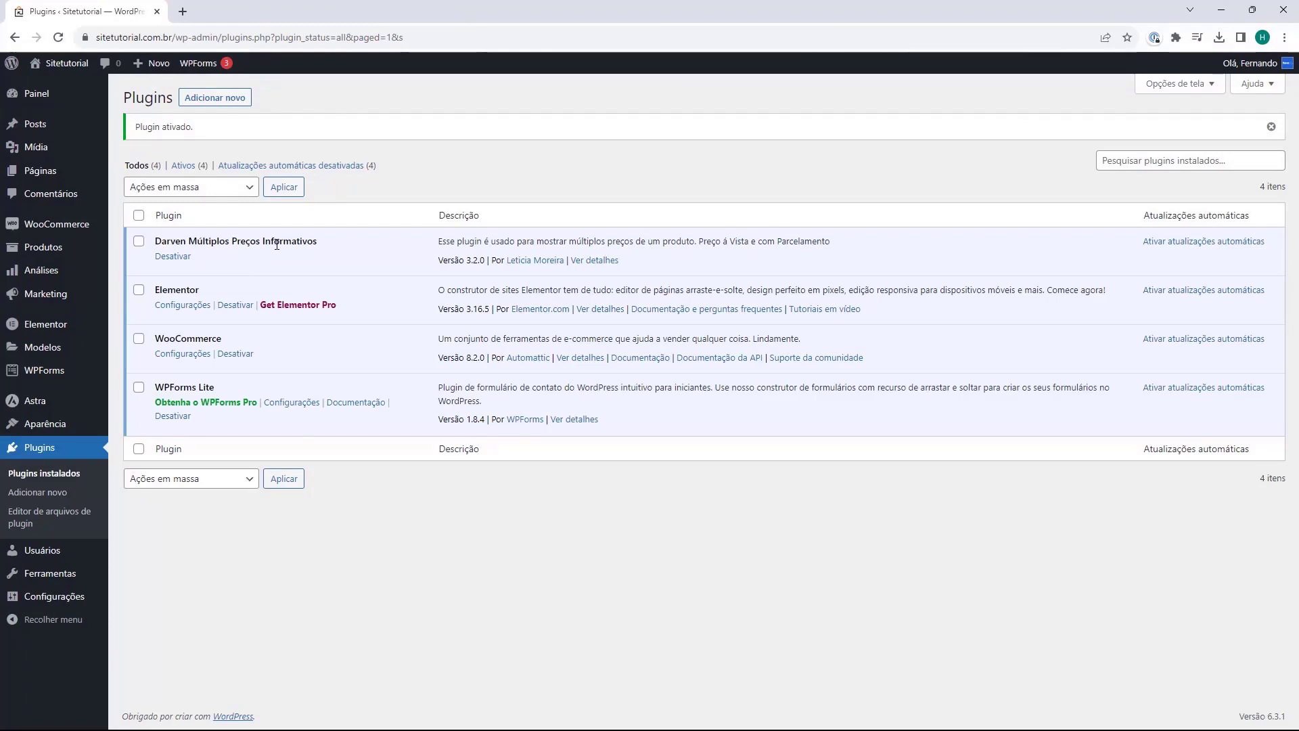
- Open WooCommerce's Preço á Vista e com Parcelamento settings page and look over its general settings
mouse_move(107, 232)
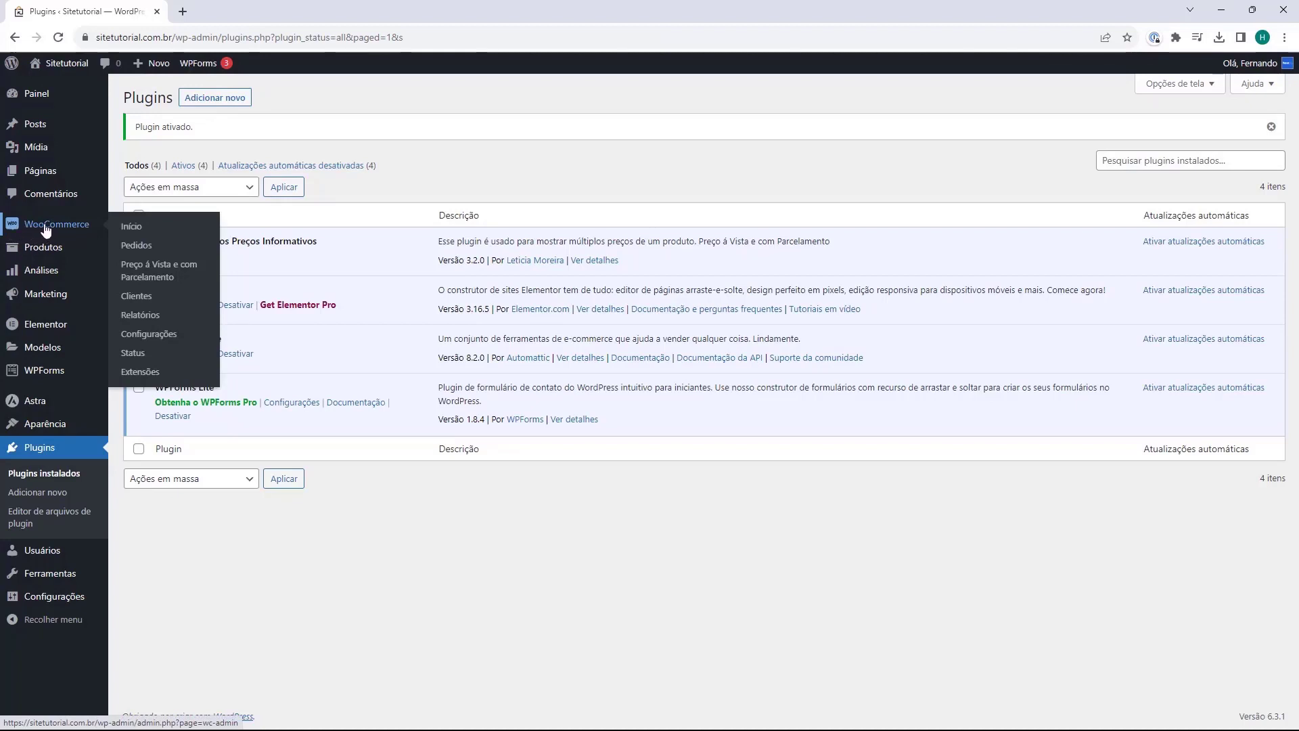
left_click(142, 274)
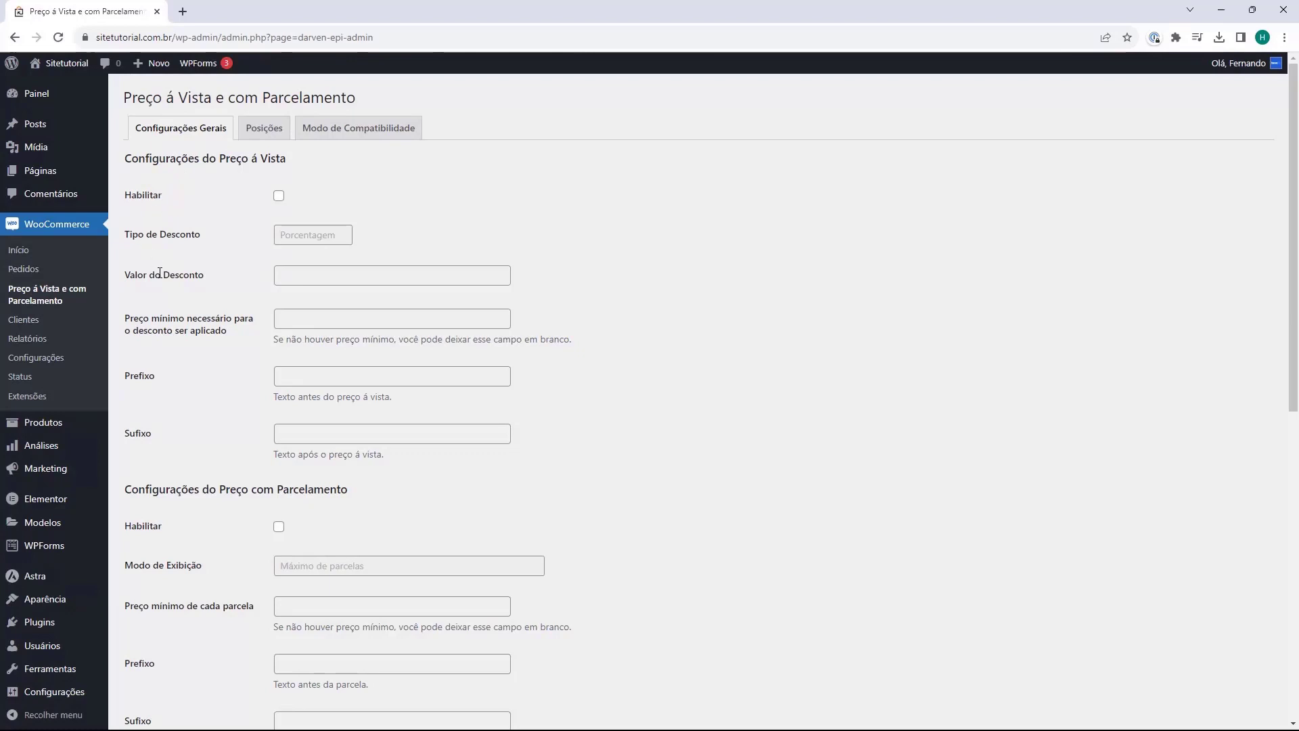
scroll(168, 279, "down", 1)
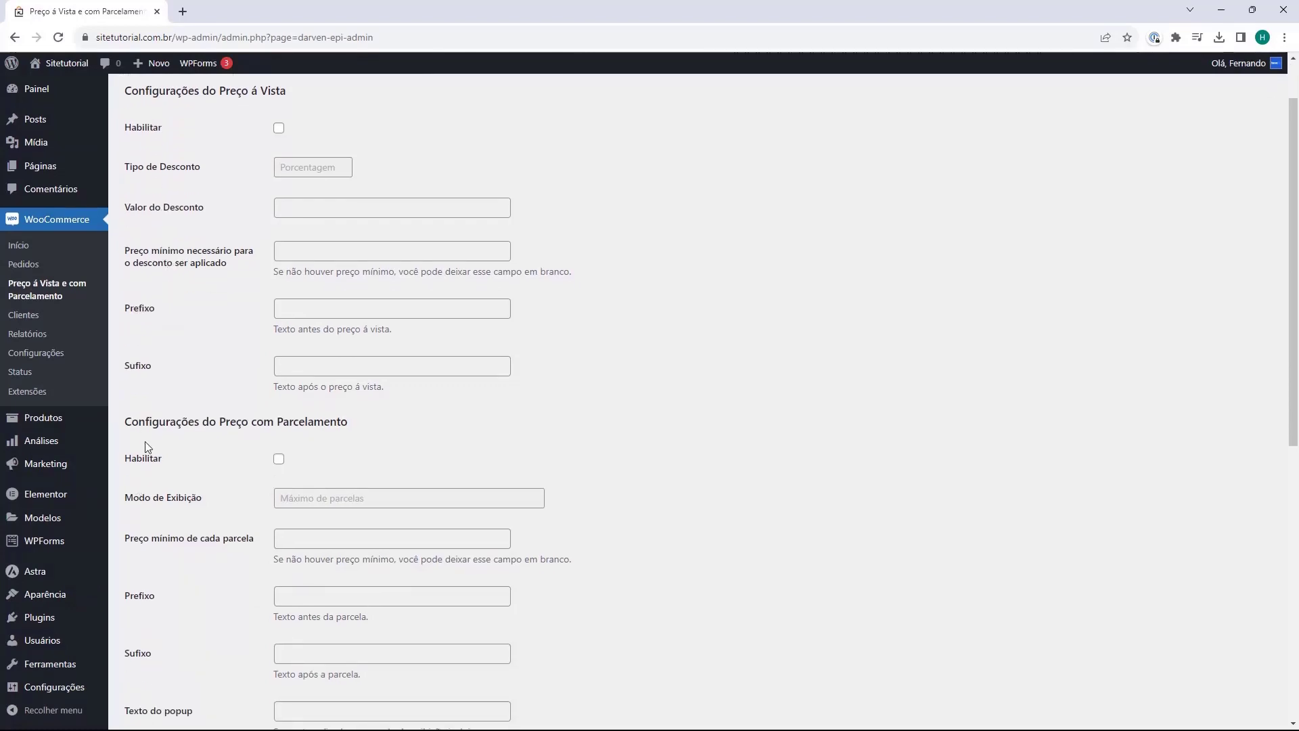
scroll(205, 440, "up", 1)
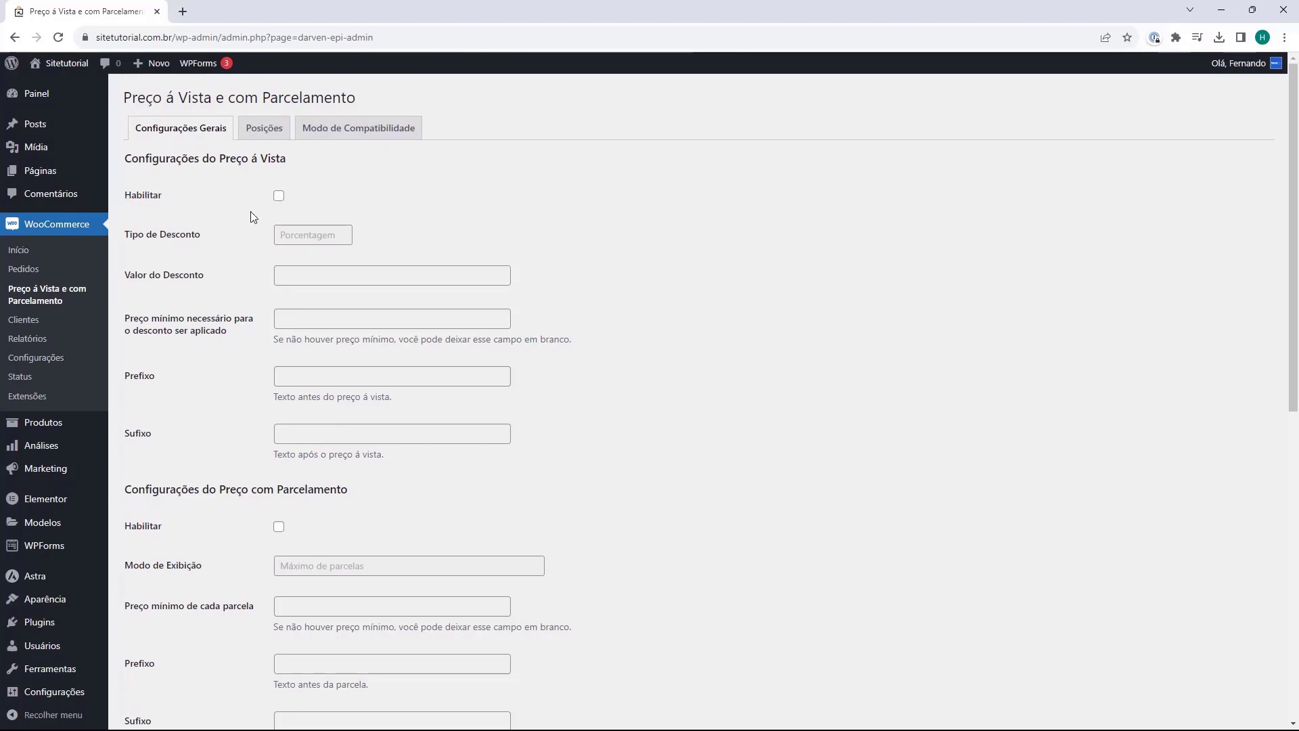
- Enable the installment price and set its display mode to "Máximo de parcelas s/juros e um popup sobre cada parcela", leaving the minimum price per installment blank
scroll(246, 165, "down", 1)
scroll(247, 169, "down", 4)
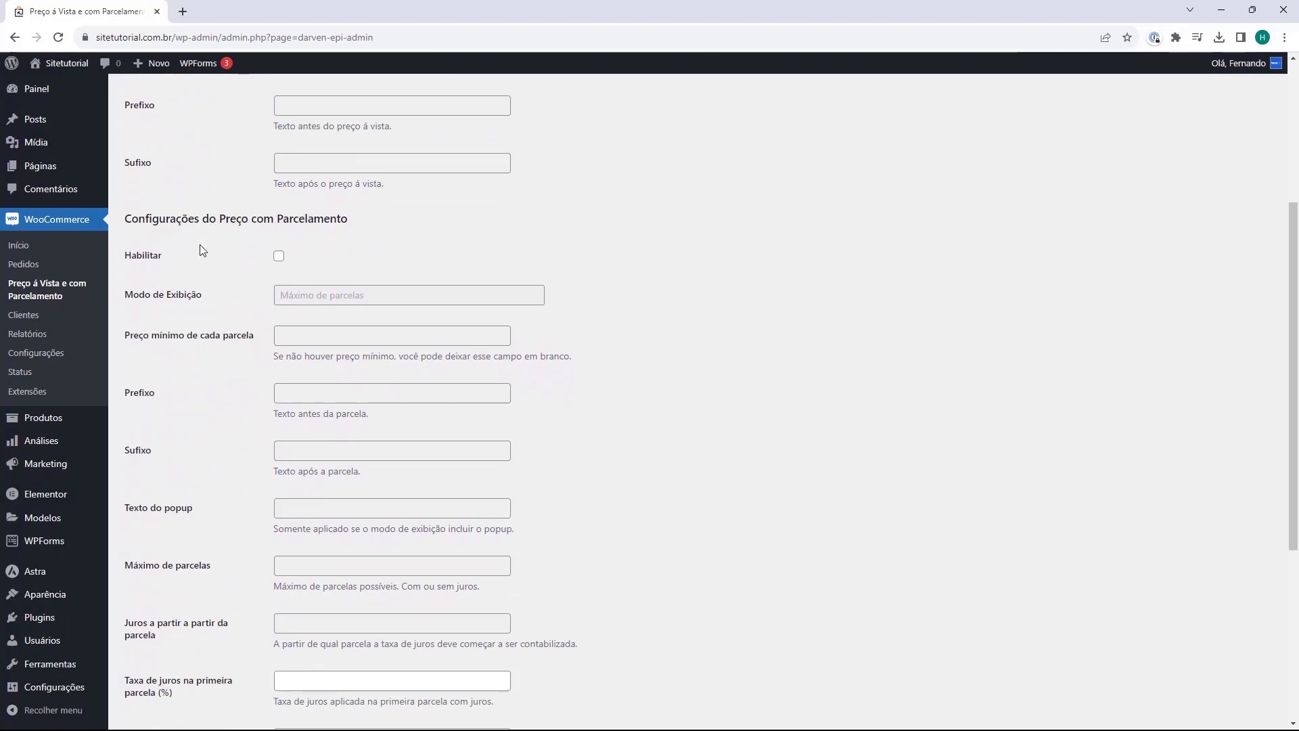
left_click(278, 260)
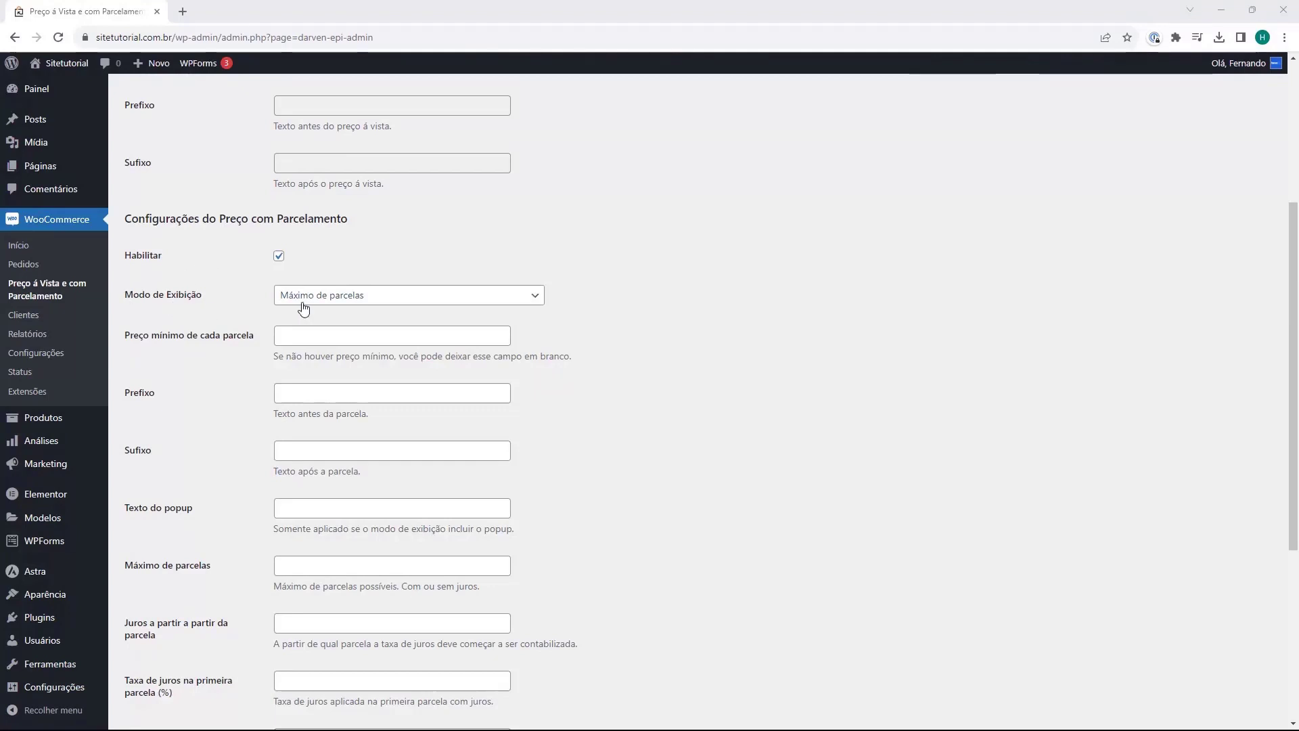
left_click(341, 298)
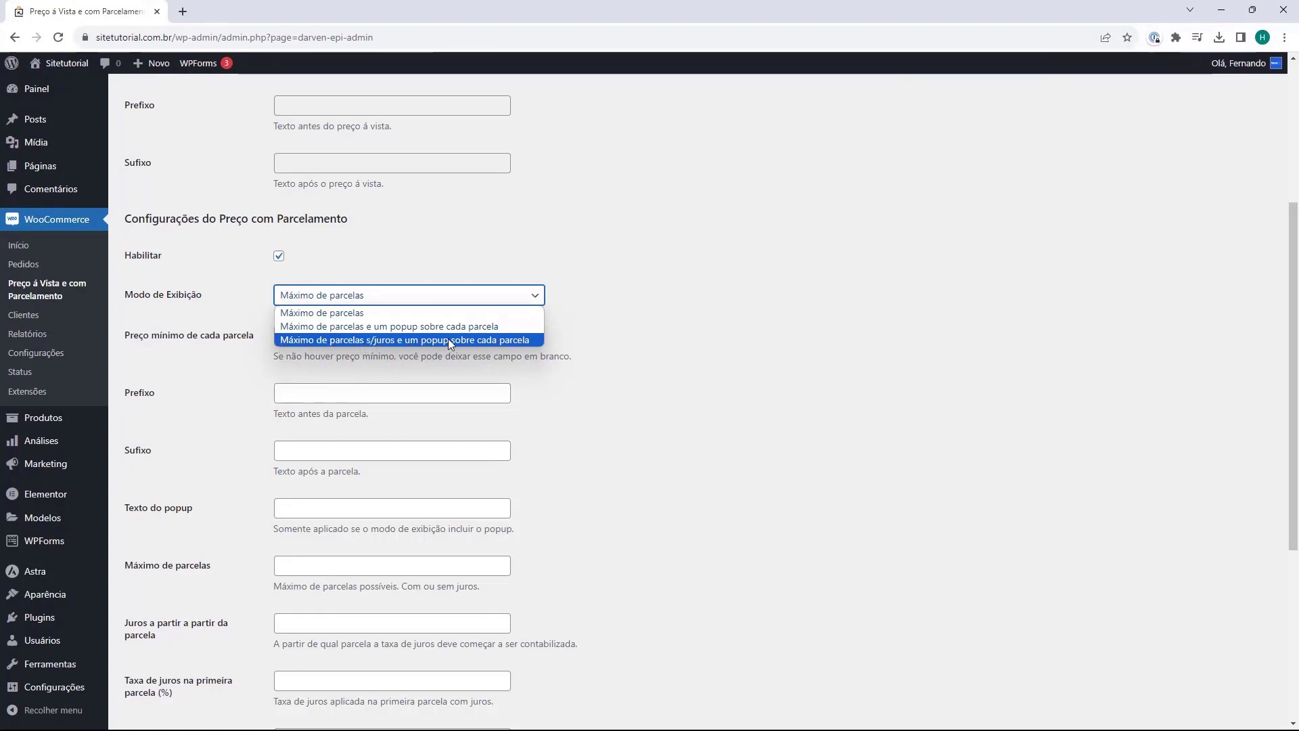
left_click(380, 340)
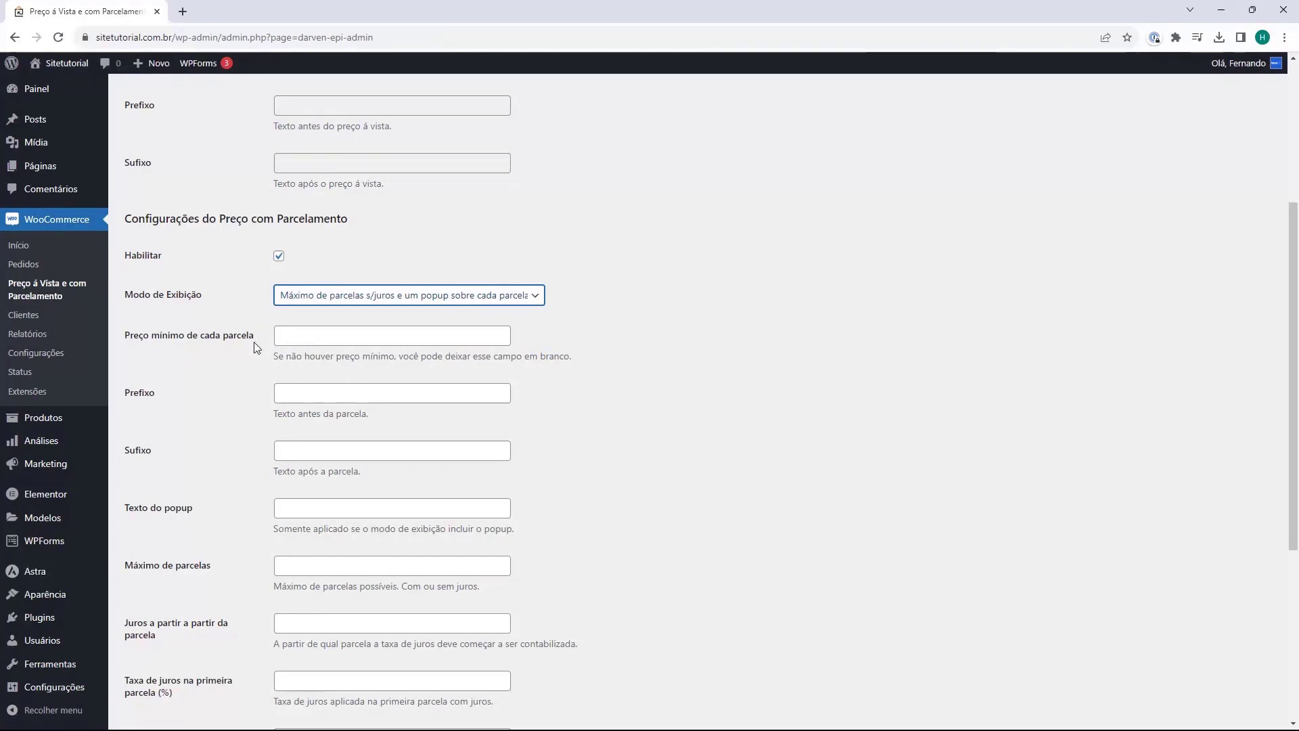
left_click(292, 340)
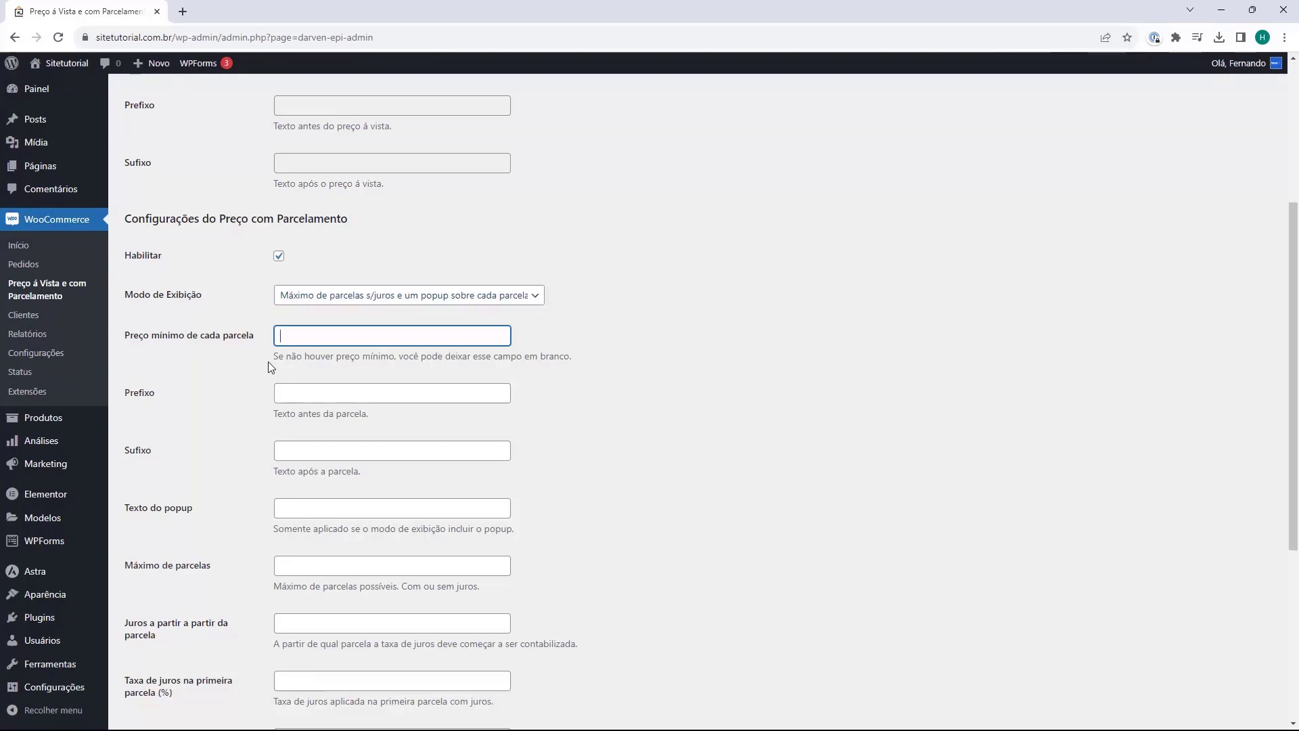
left_click(225, 356)
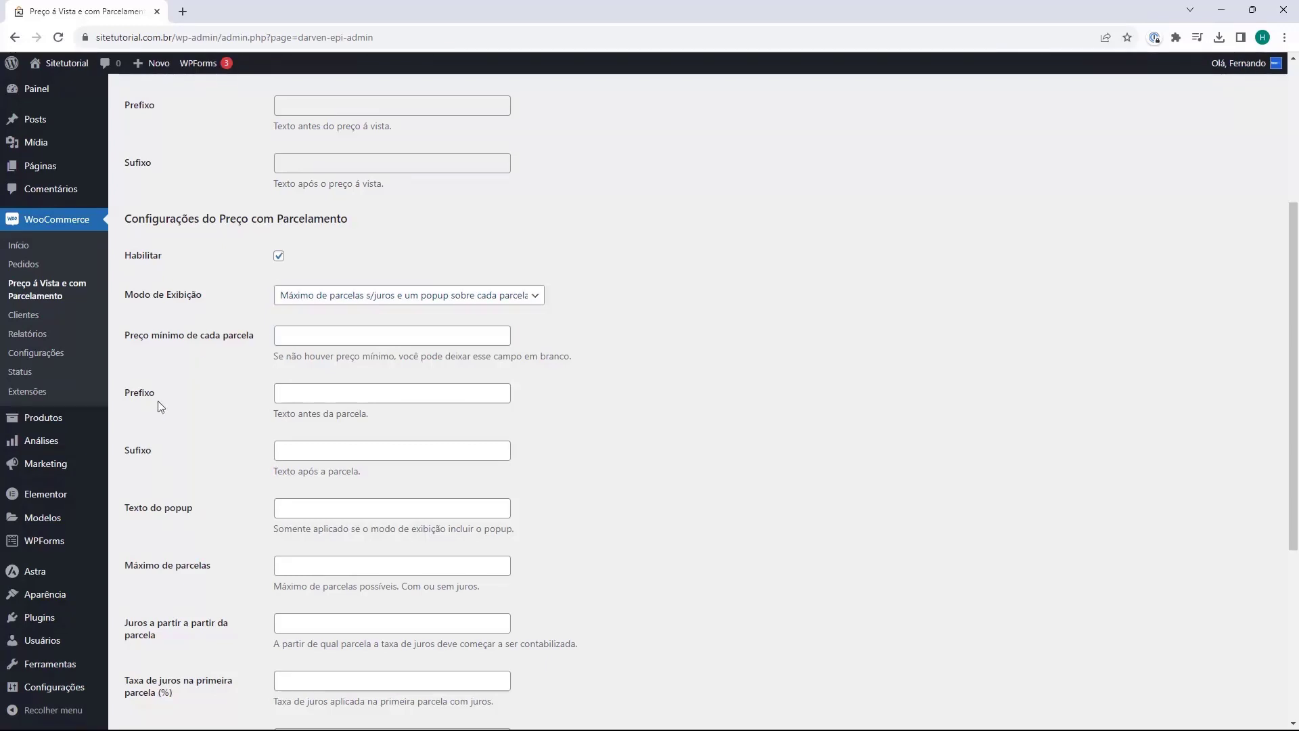
- Fill in the installment price texts: prefix "Em", suffix " -" and popup text "Ver Parcelas"
left_click(313, 396)
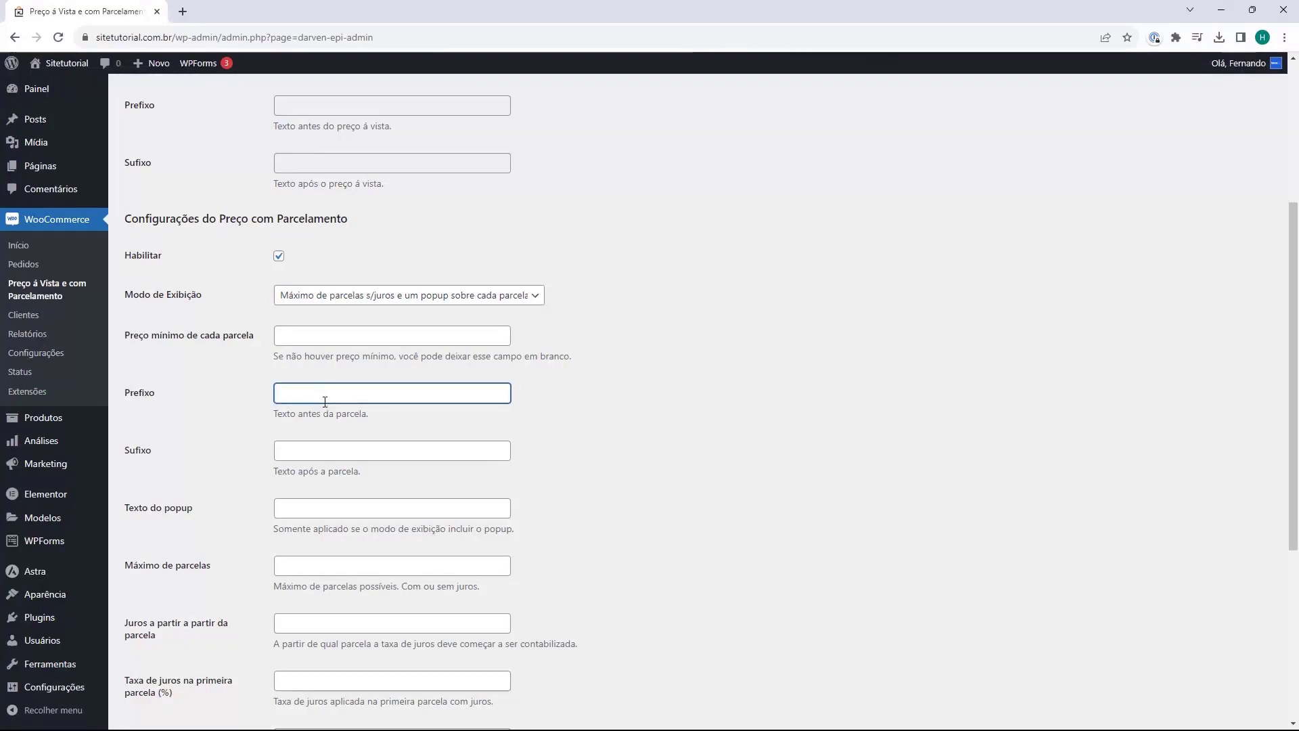
type("Em")
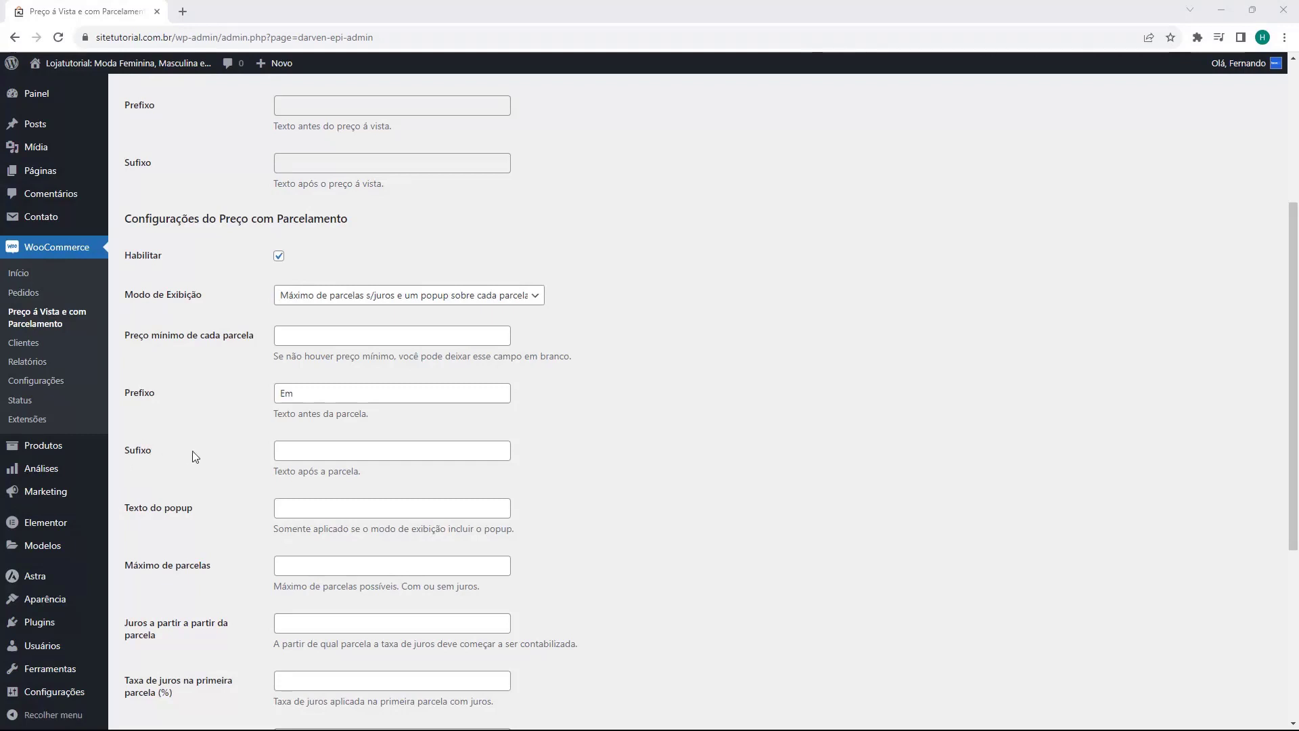
left_click(285, 450)
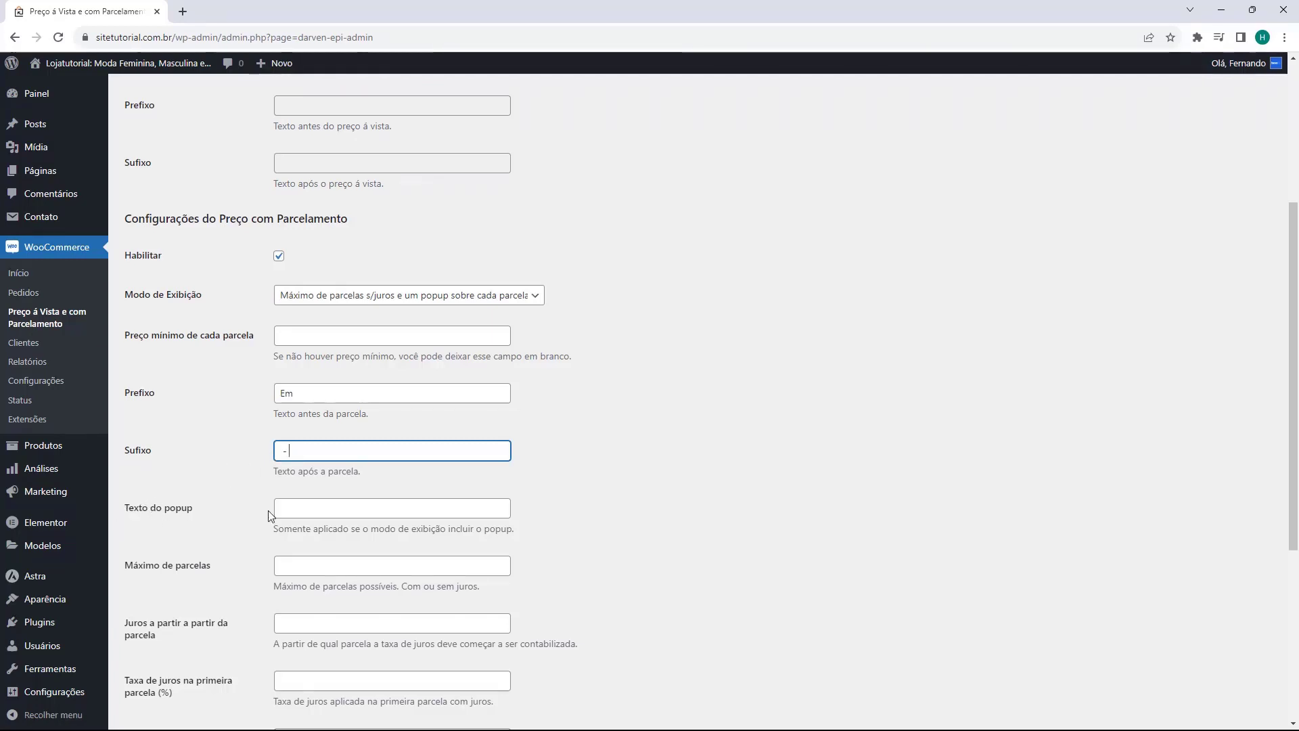
left_click(311, 506)
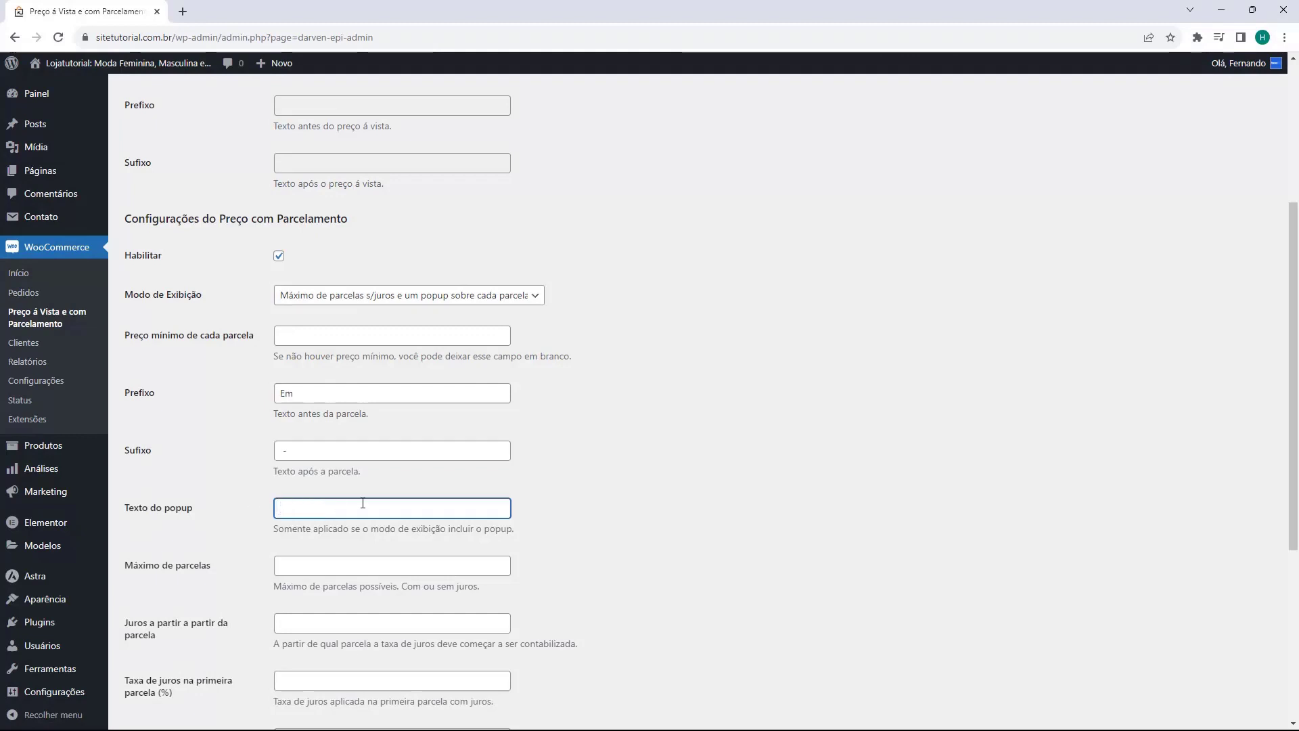
type("Ver Parcelas")
left_click(218, 491)
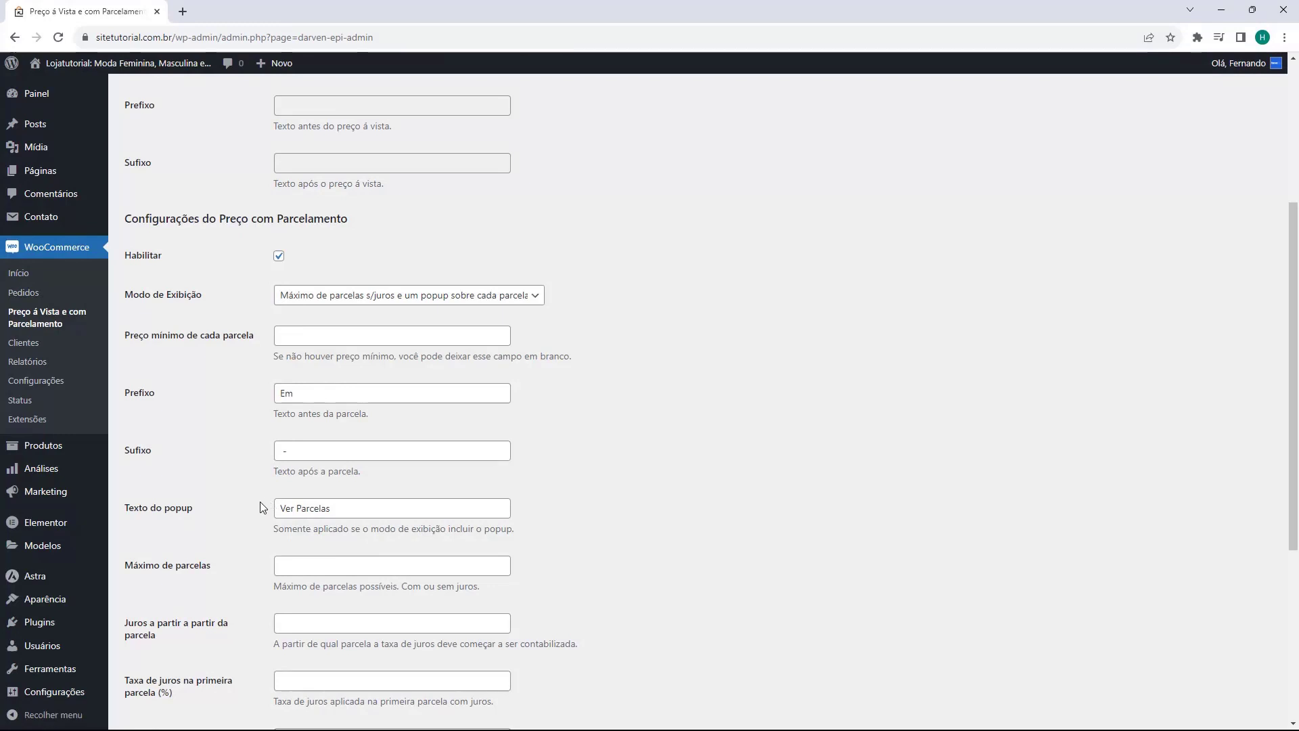
- Set the maximum number of installments to 12 and make interest start from installment 12
scroll(263, 507, "down", 3)
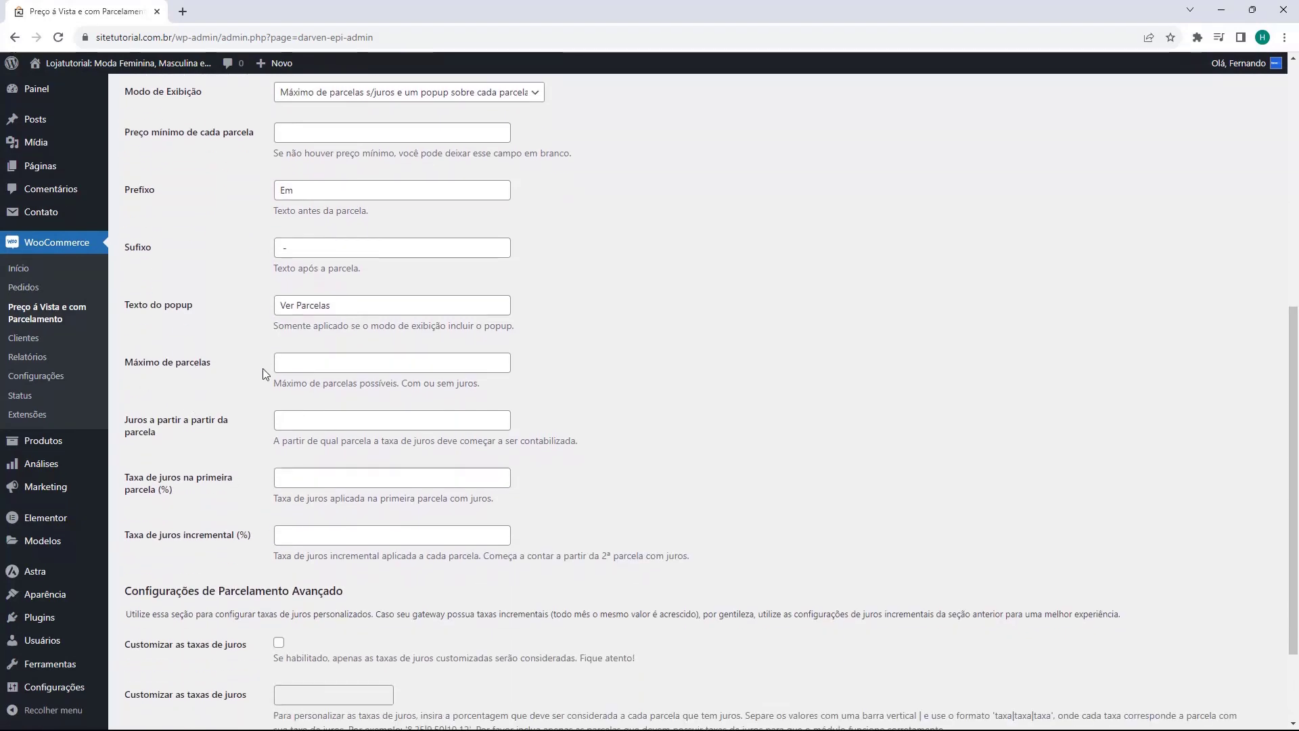
left_click(289, 372)
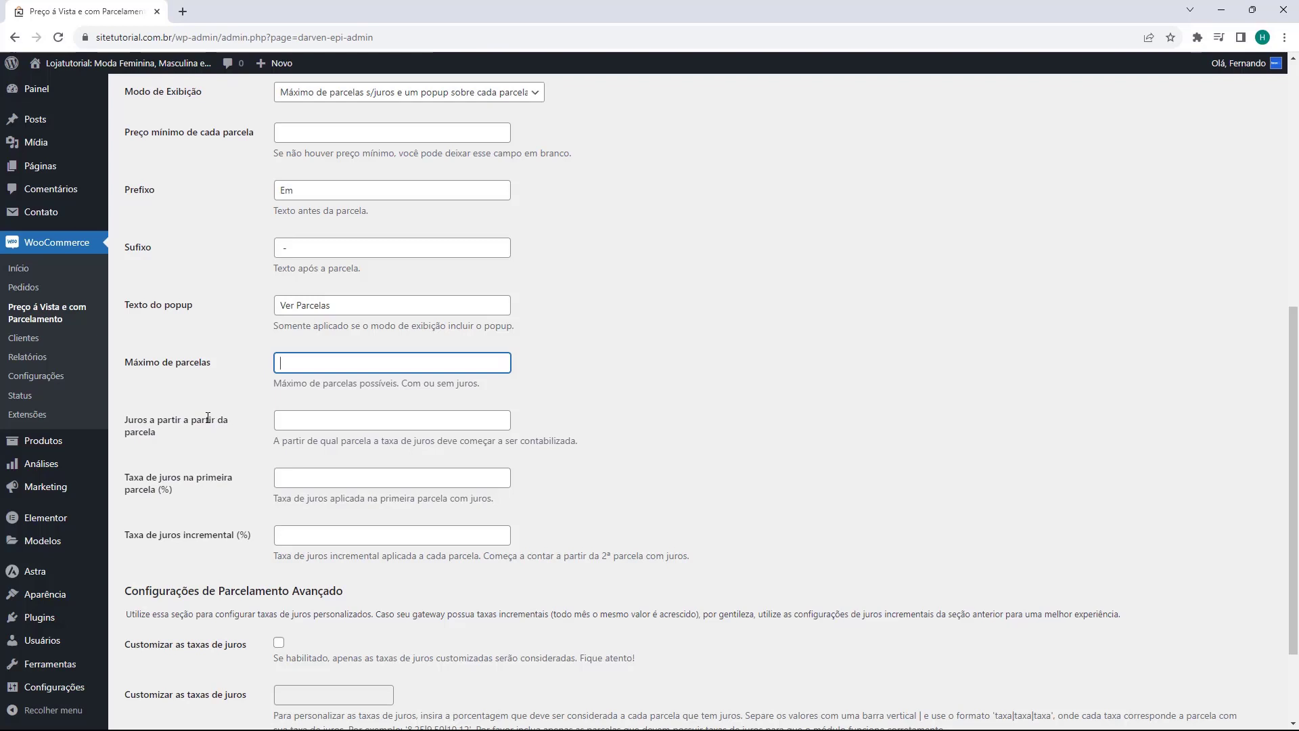
type("5")
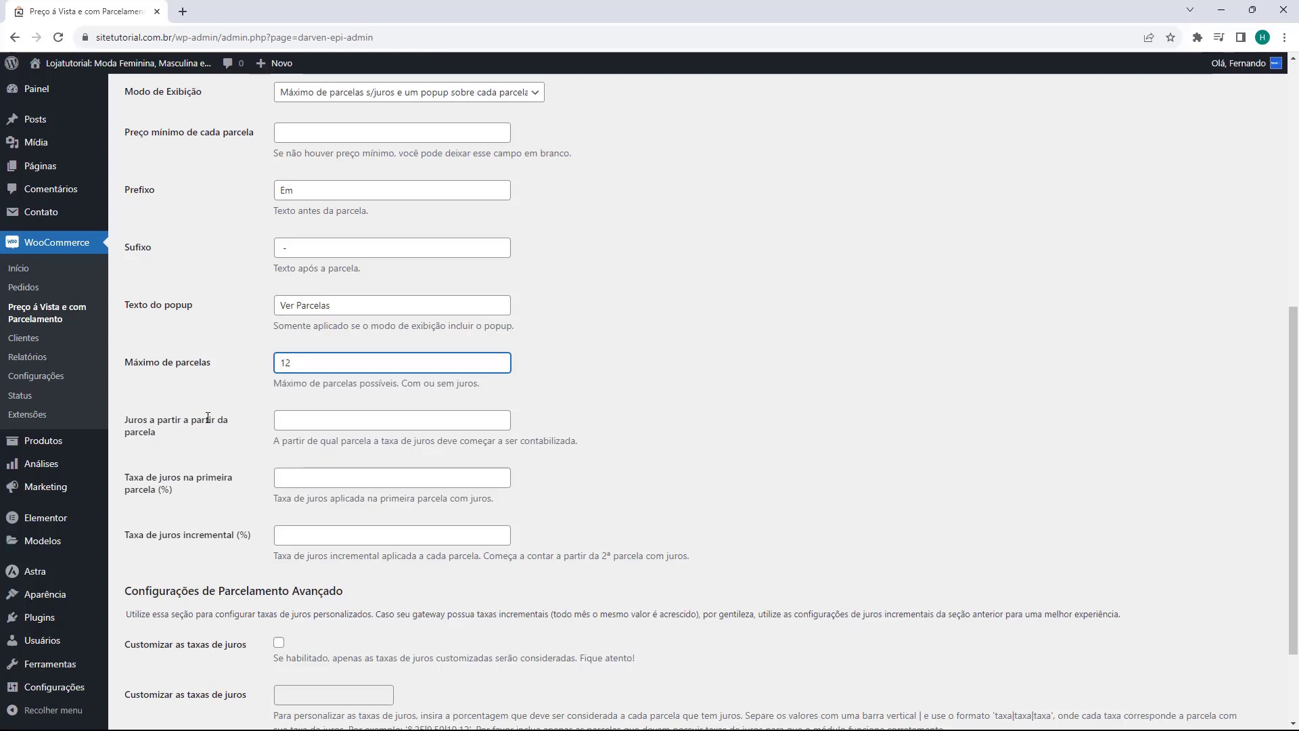
left_click(242, 400)
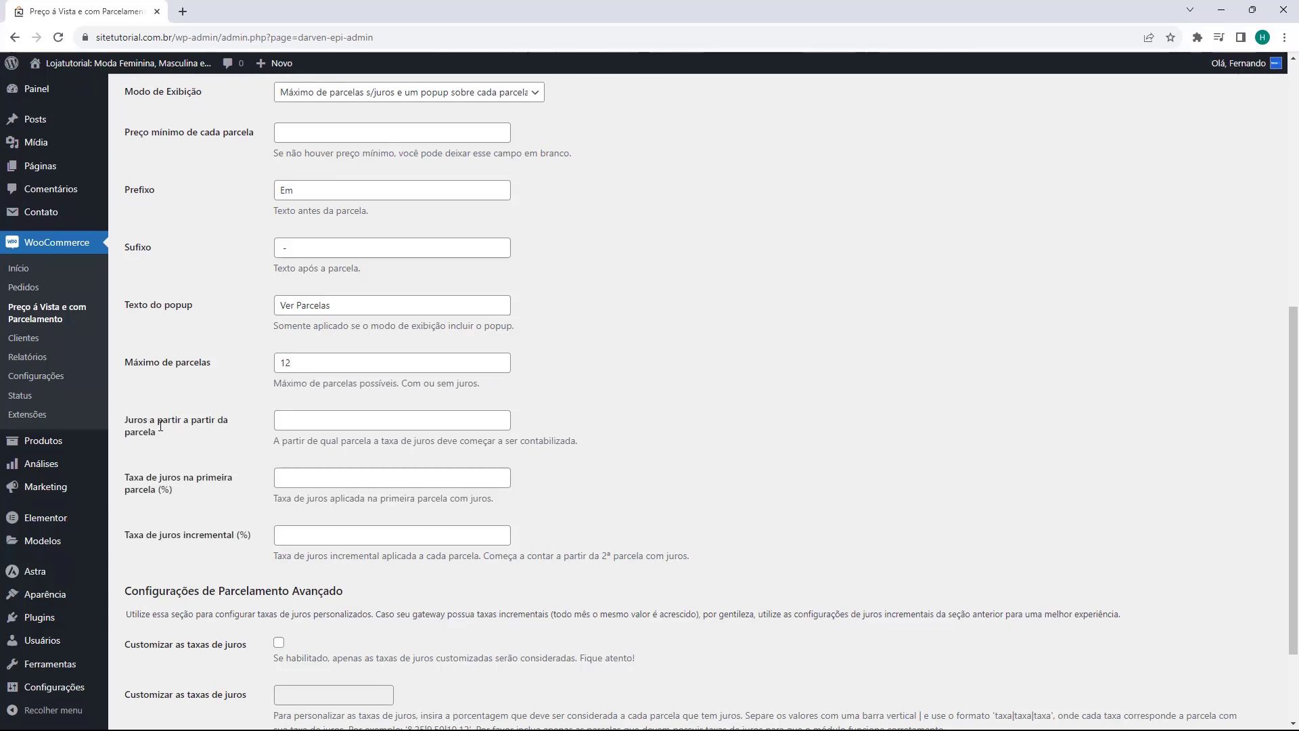
left_click(293, 429)
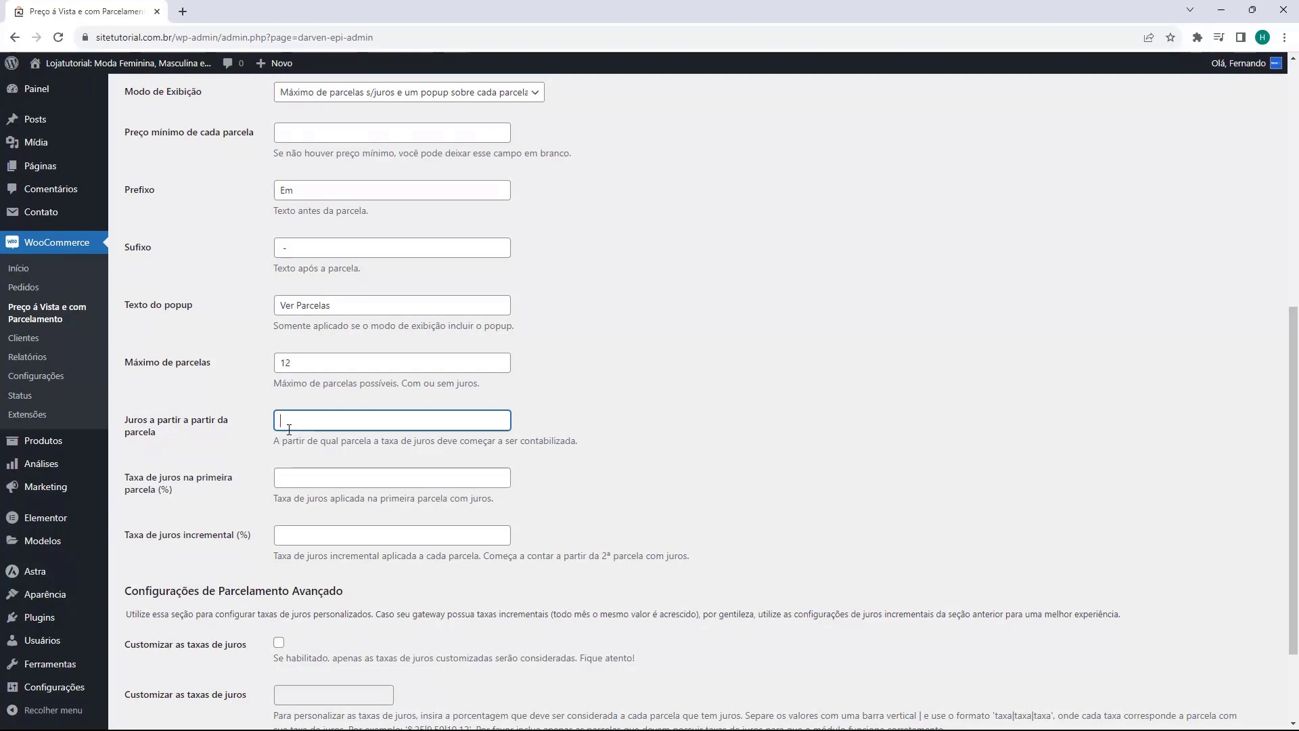
type("12")
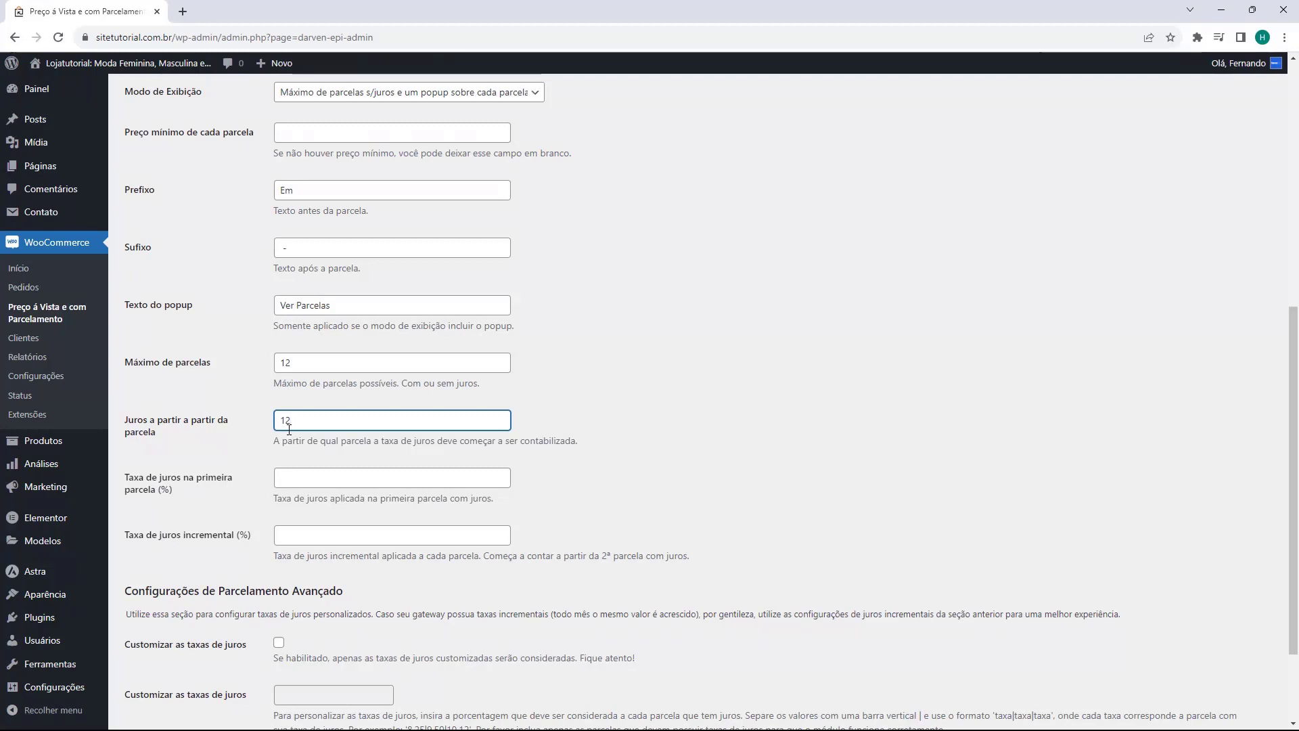
left_click(240, 403)
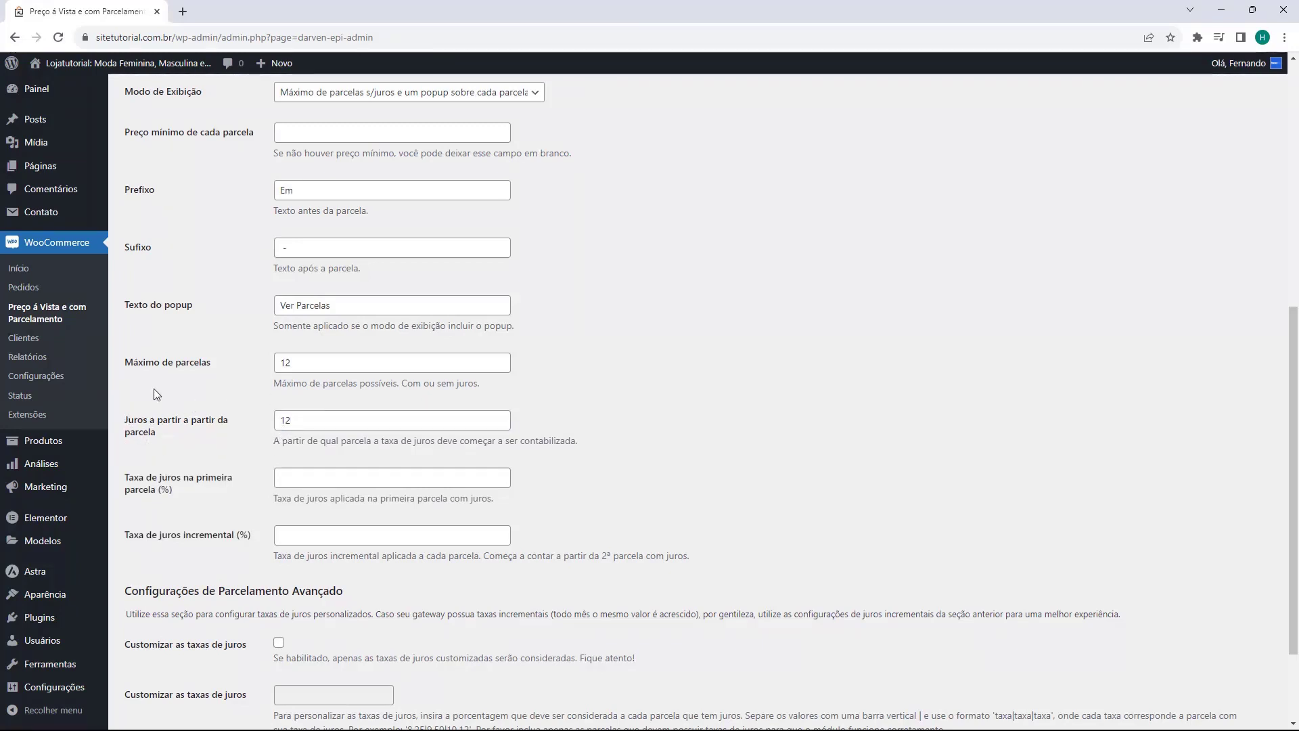
- Try 5 for both the maximum number of installments and the interest starting installment, and undo both changes
double_click(293, 357)
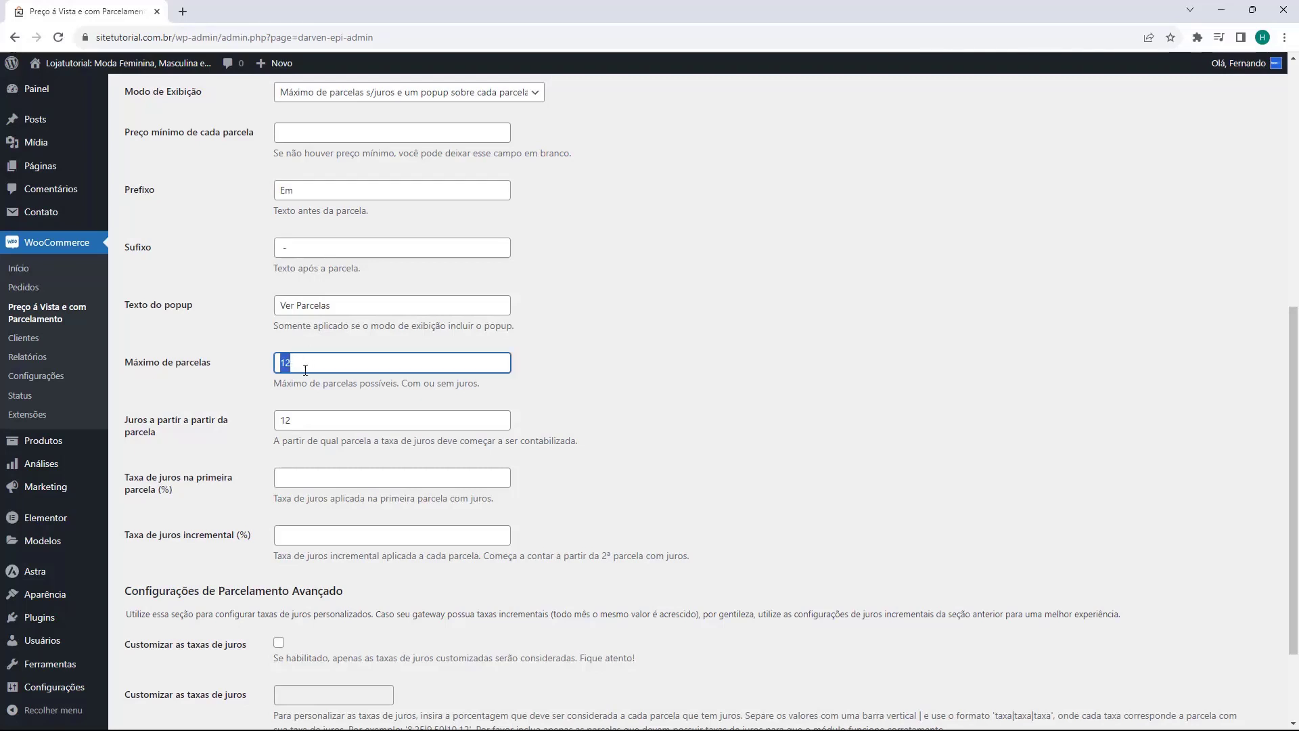
type("5")
left_click(346, 418)
double_click(346, 420)
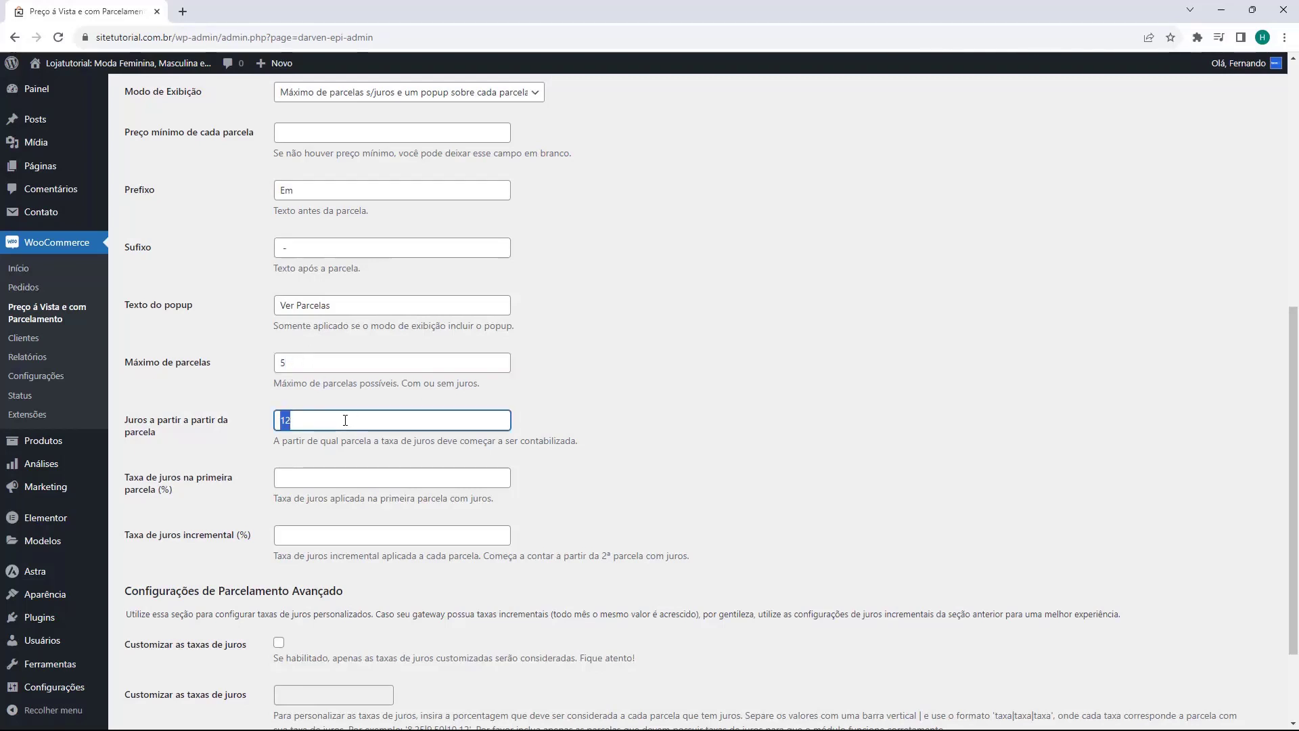
type("5")
key("ctrl+z")
key("ctrl+z")
- Enable customized interest rates in the advanced installment settings and enter 0 as the custom rate
scroll(223, 393, "down", 2)
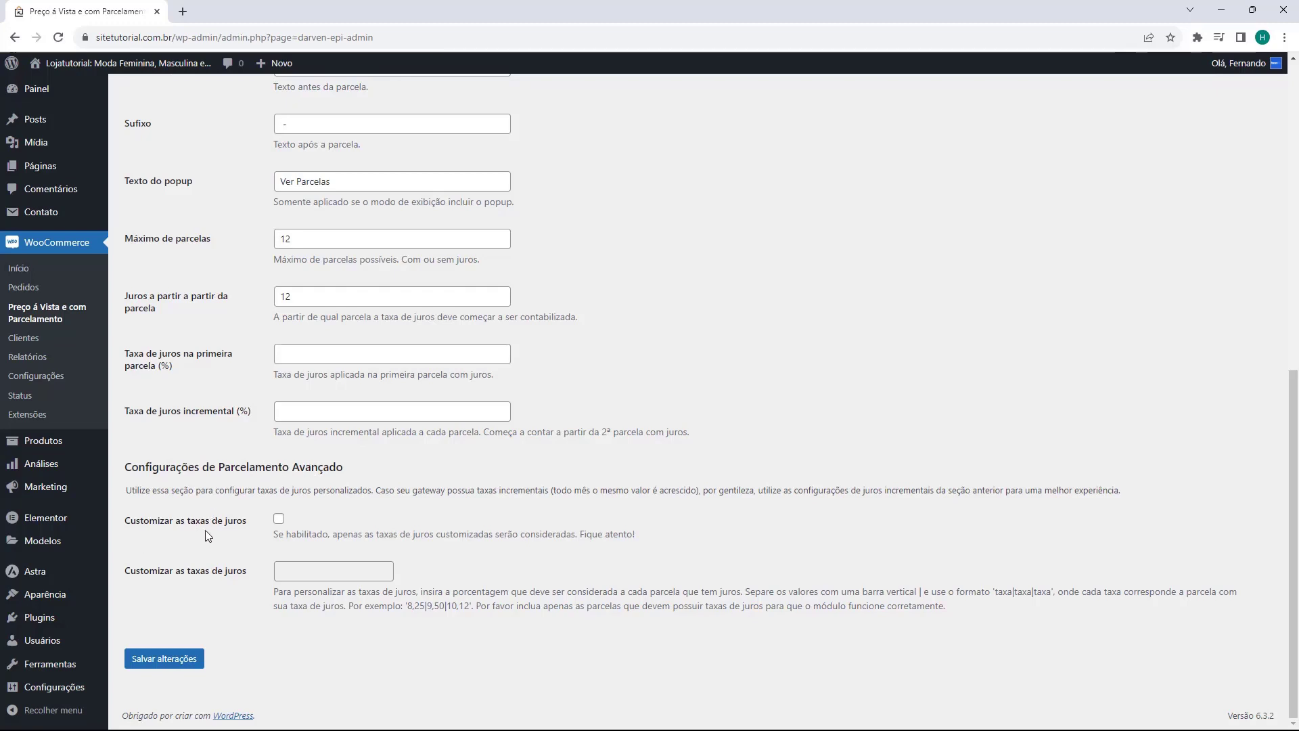
left_click(278, 521)
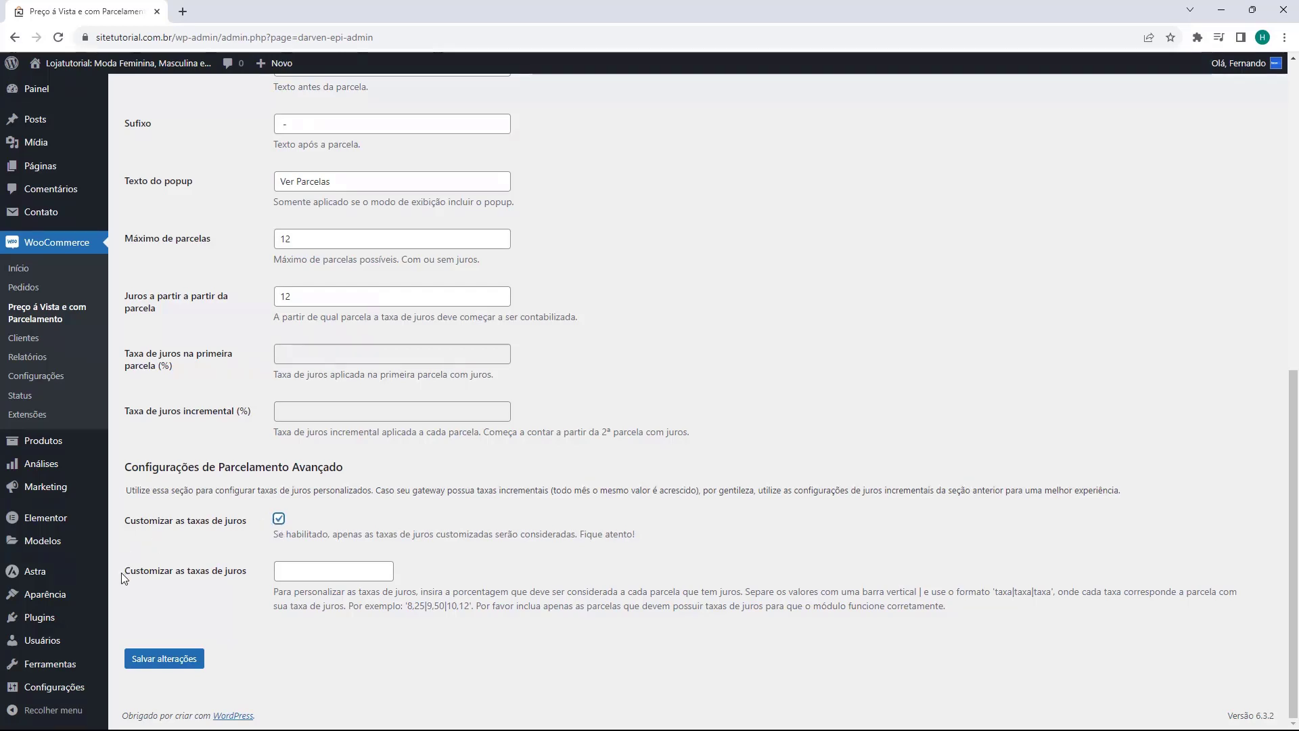
left_click(286, 572)
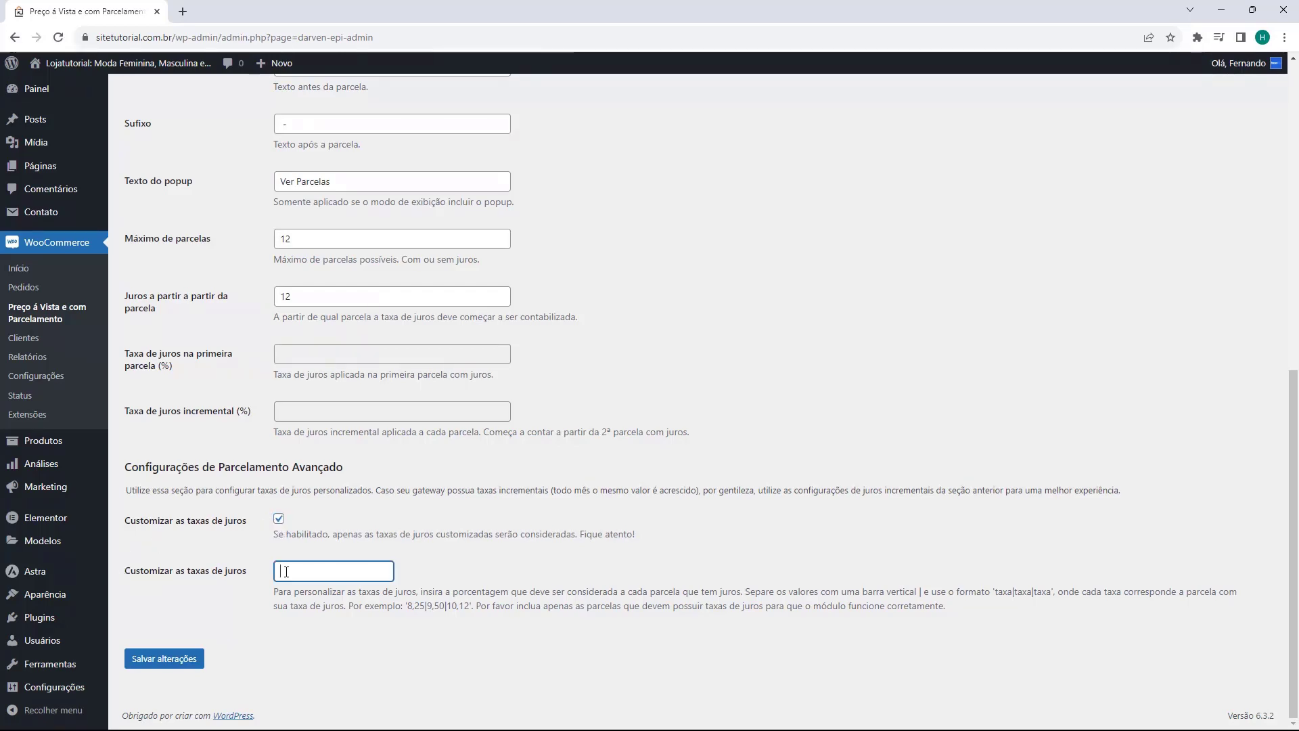
type("0")
left_click(202, 567)
scroll(292, 573, "up", 3)
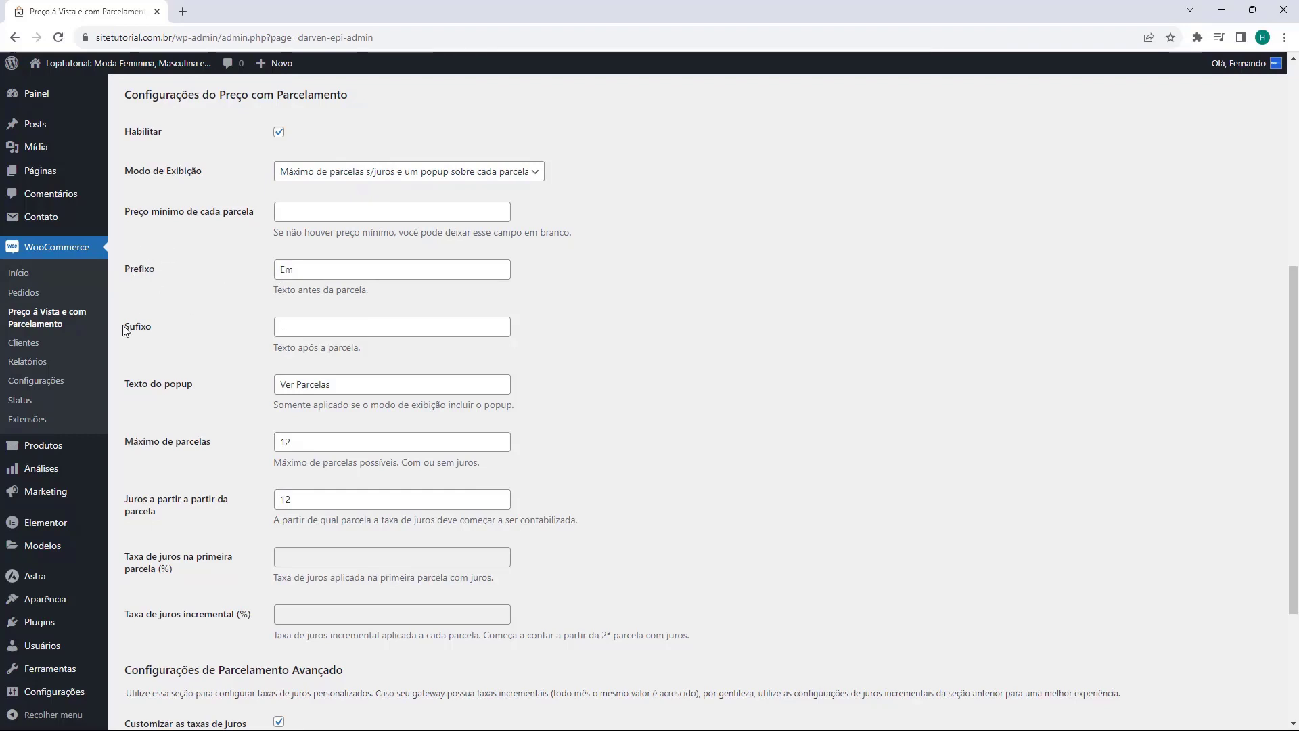
- Review the cash and installment price settings of the plugin and save the changes
scroll(156, 338, "down", 1)
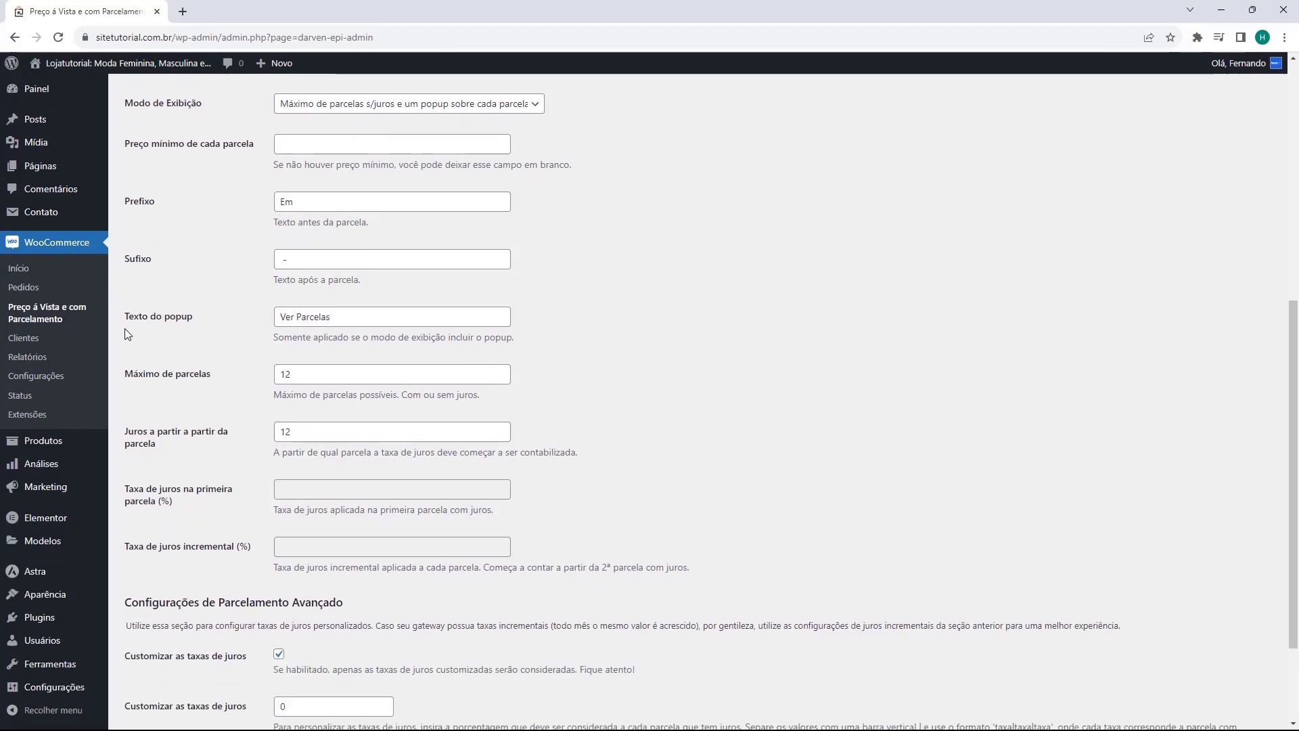
scroll(192, 359, "down", 1)
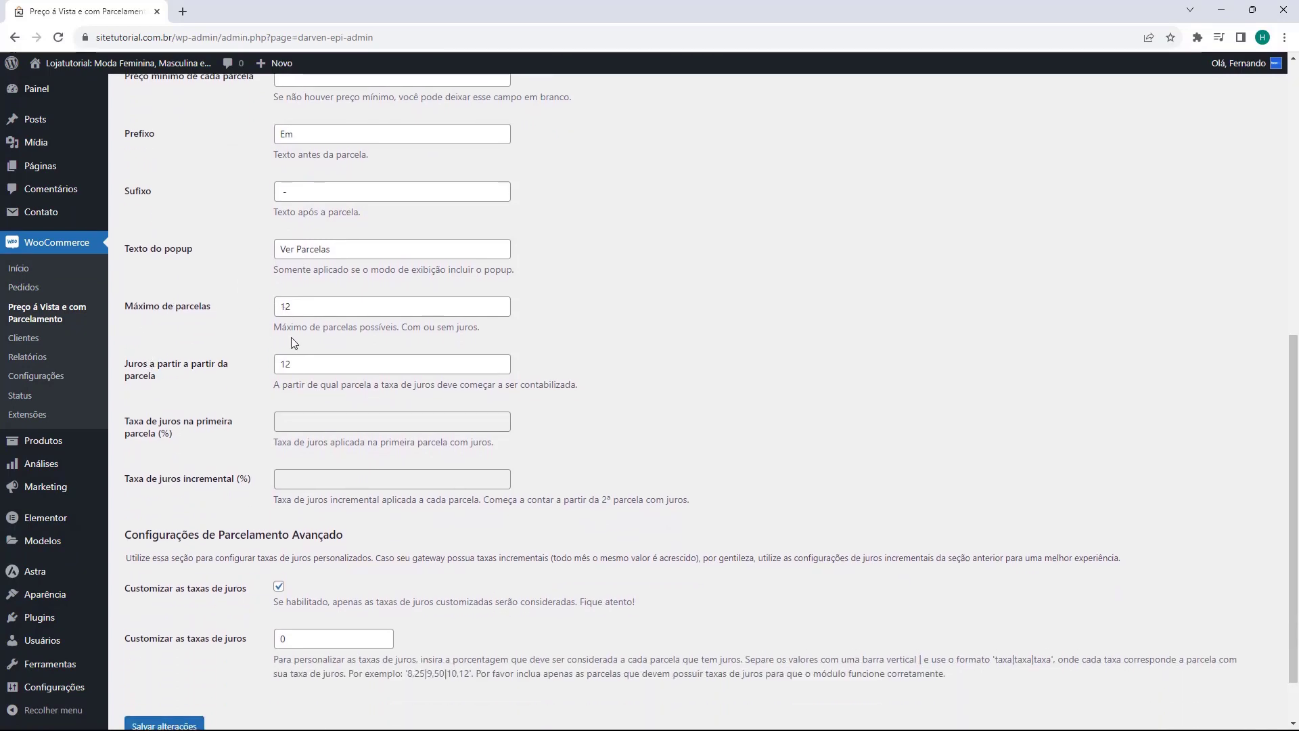
scroll(294, 341, "down", 1)
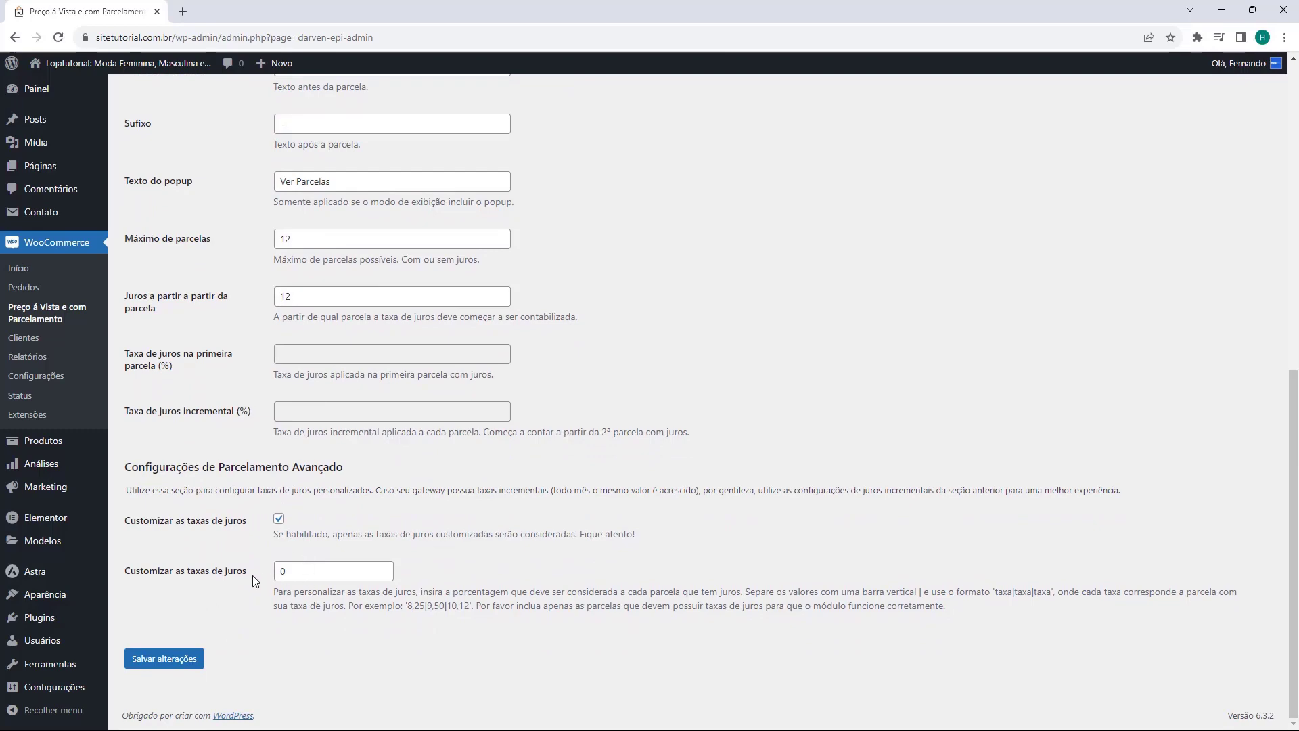
scroll(482, 309, "up", 9)
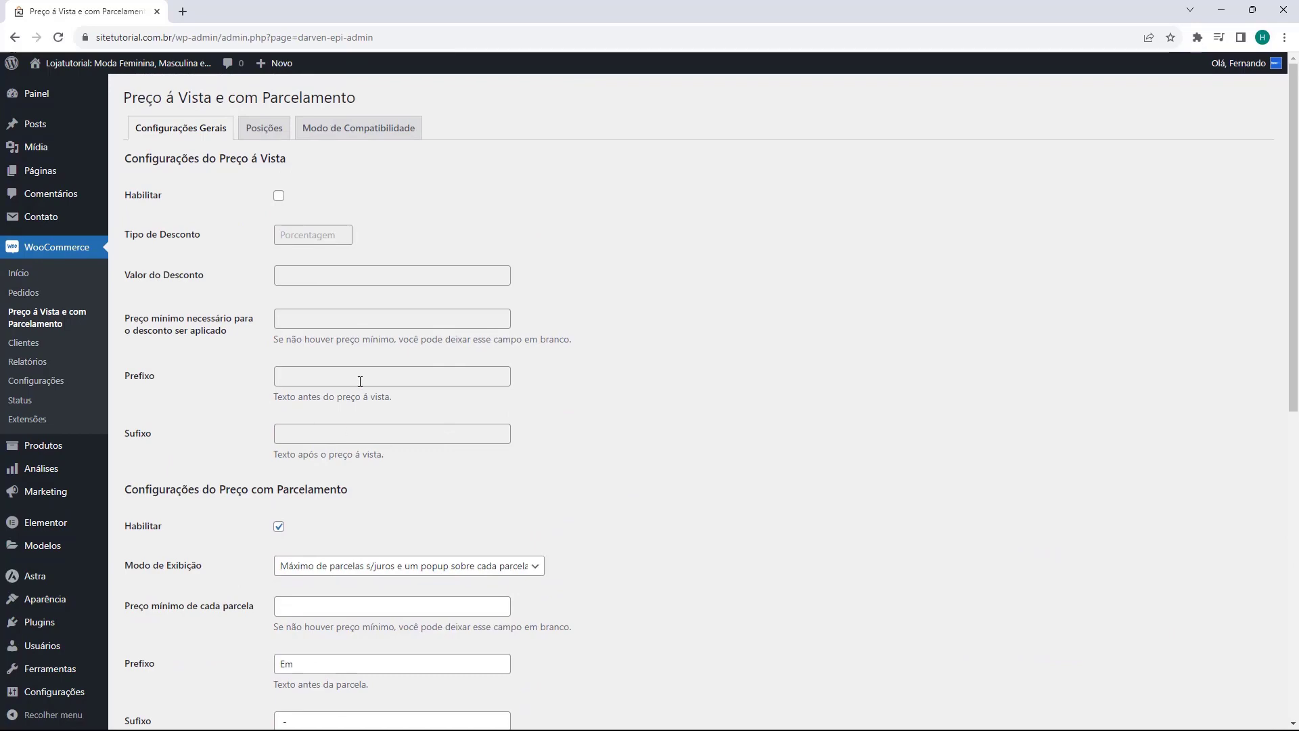
scroll(352, 379, "down", 9)
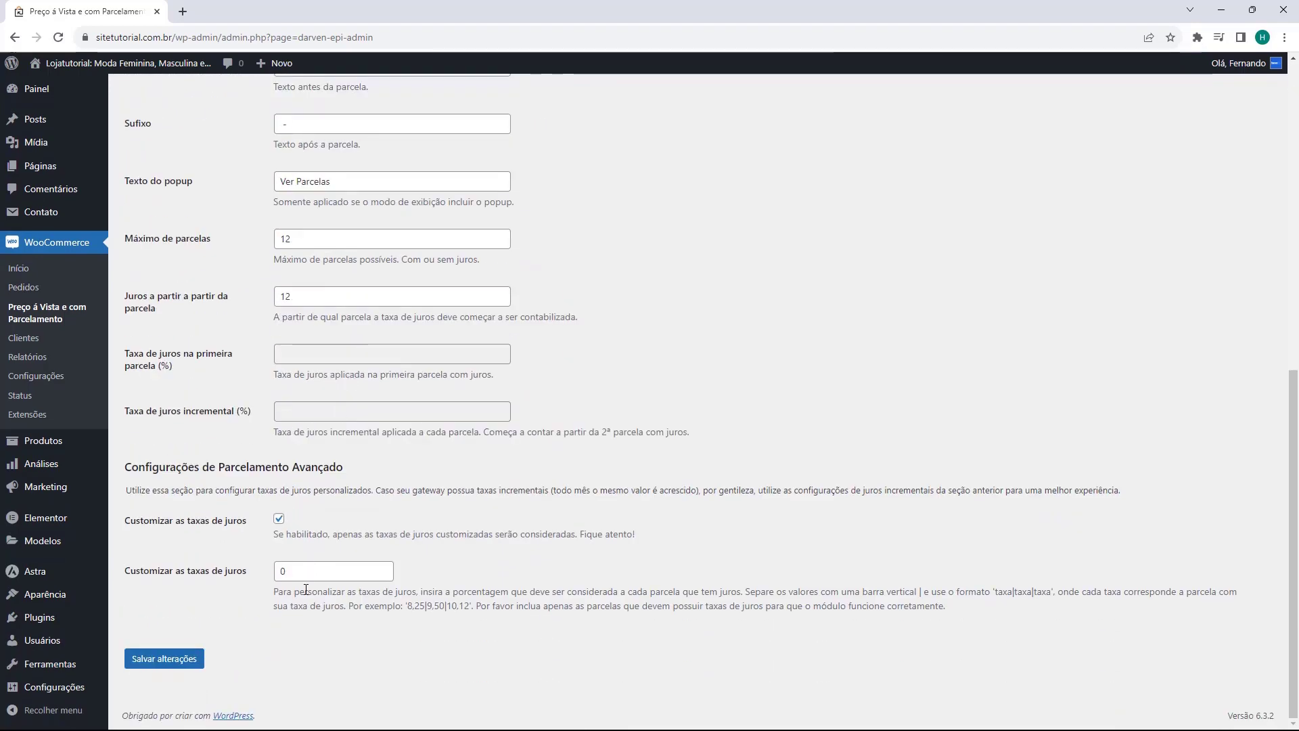
left_click(175, 667)
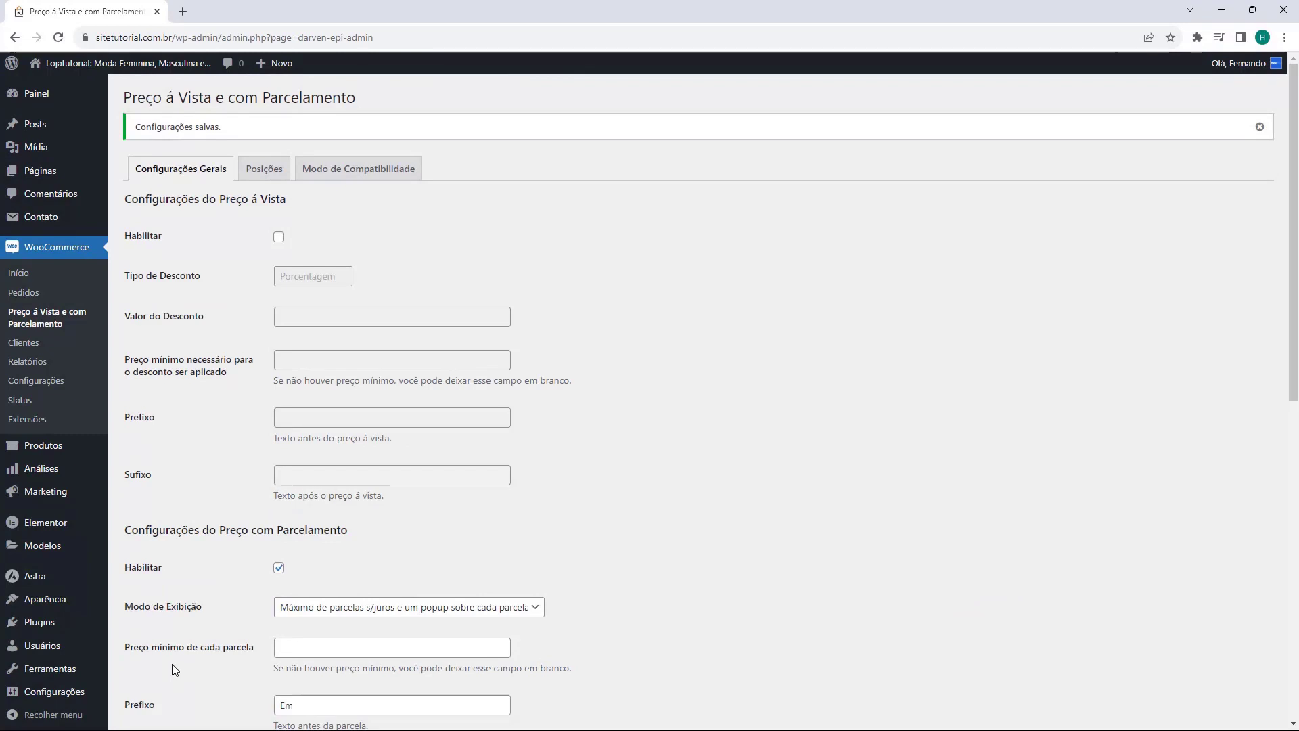
- Reopen the Green Hoodie product page and check its price, installment text and the "Ver Parcelas" list of installments, closing the list at the end
key("ctrl+shift+t")
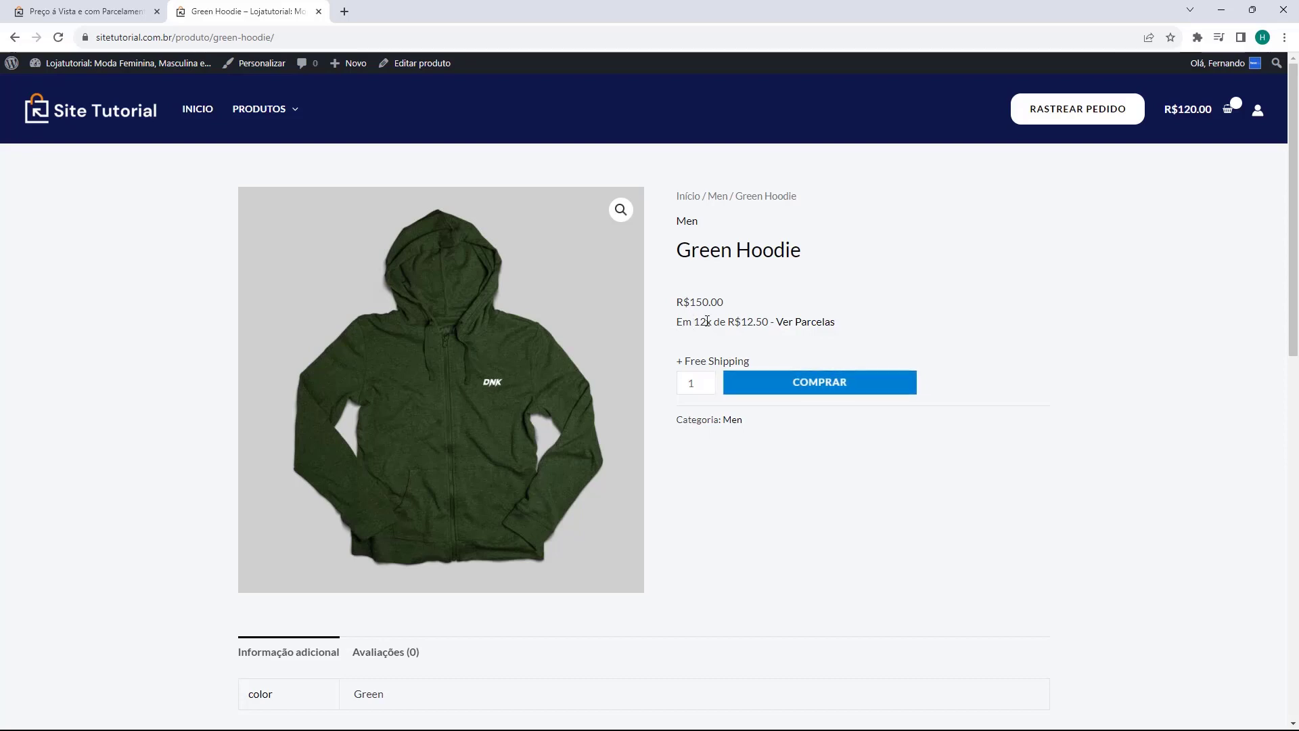
left_click_drag(742, 322, 760, 320)
left_click(760, 320)
left_click_drag(743, 325, 751, 323)
left_click(766, 320)
left_click_drag(690, 302, 719, 302)
left_click(719, 303)
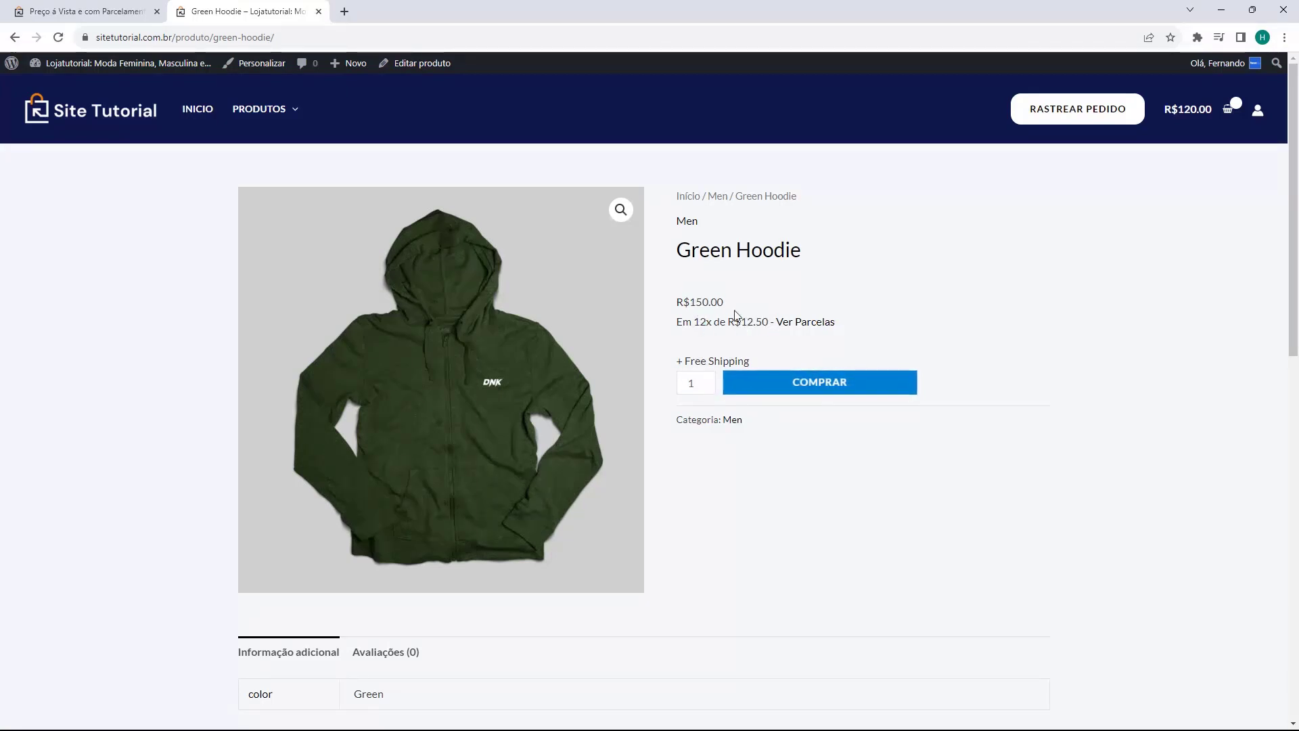
left_click(797, 323)
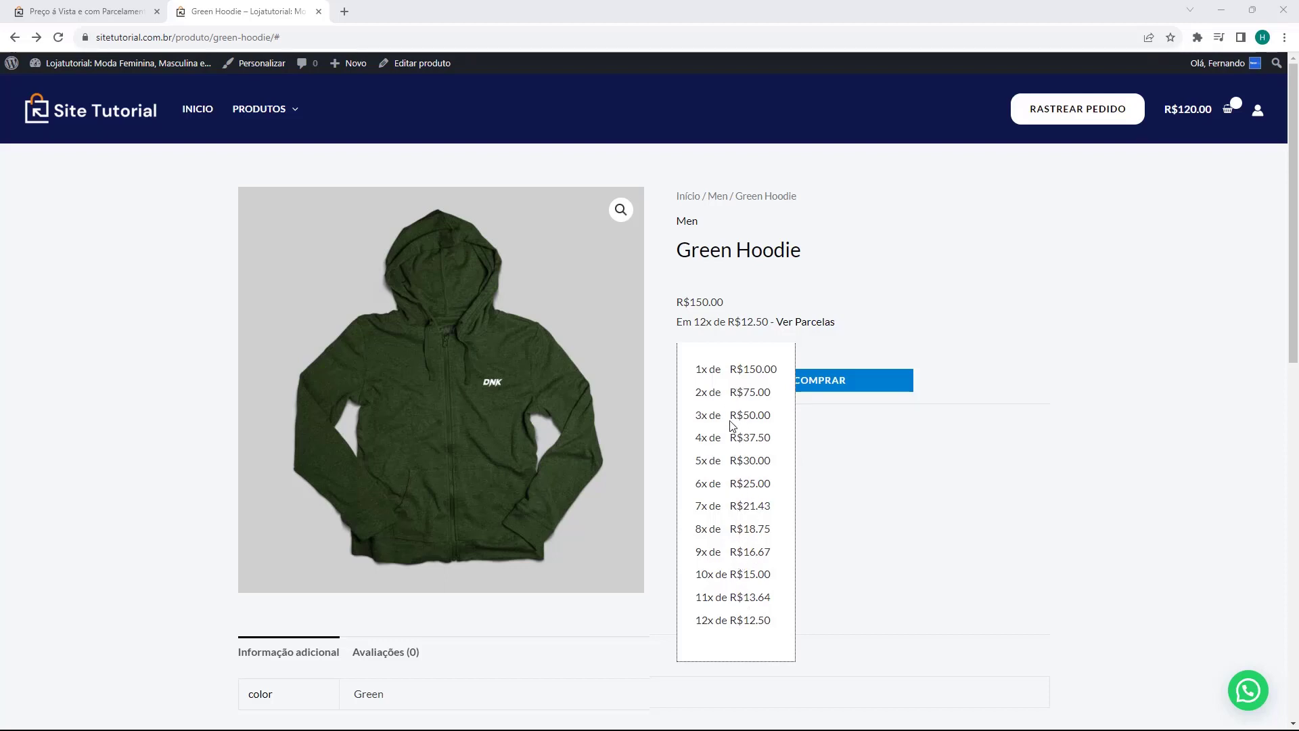
left_click(801, 283)
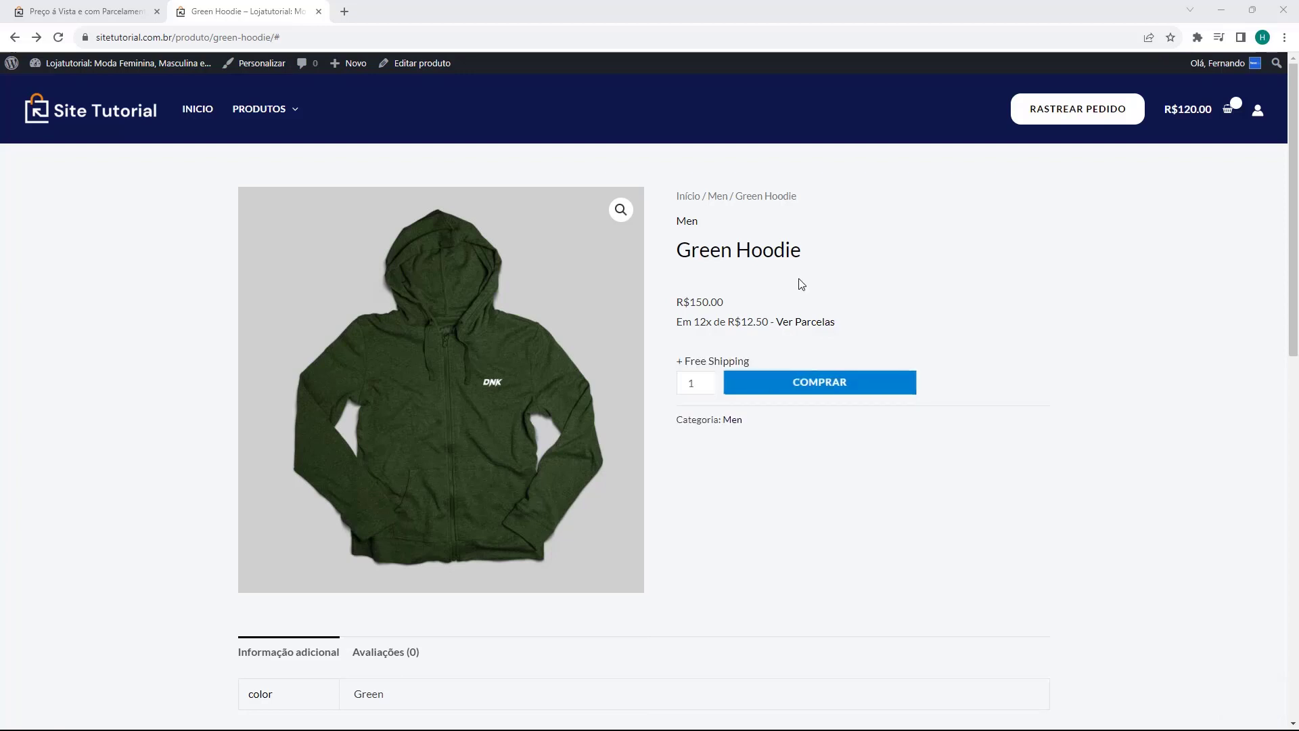